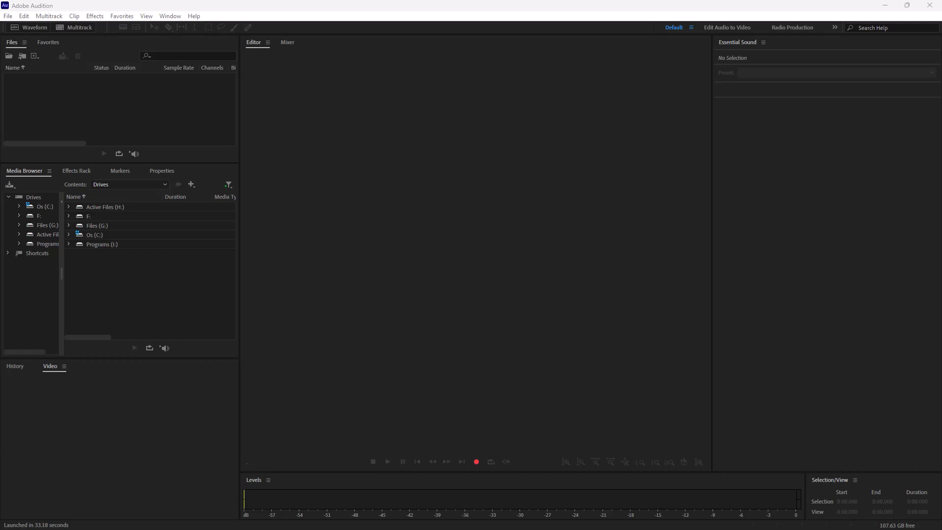
Open the audio file Jumpy Pants - Freedom Trail Studio.mp3 from the Desktop.
left_click(536, 297)
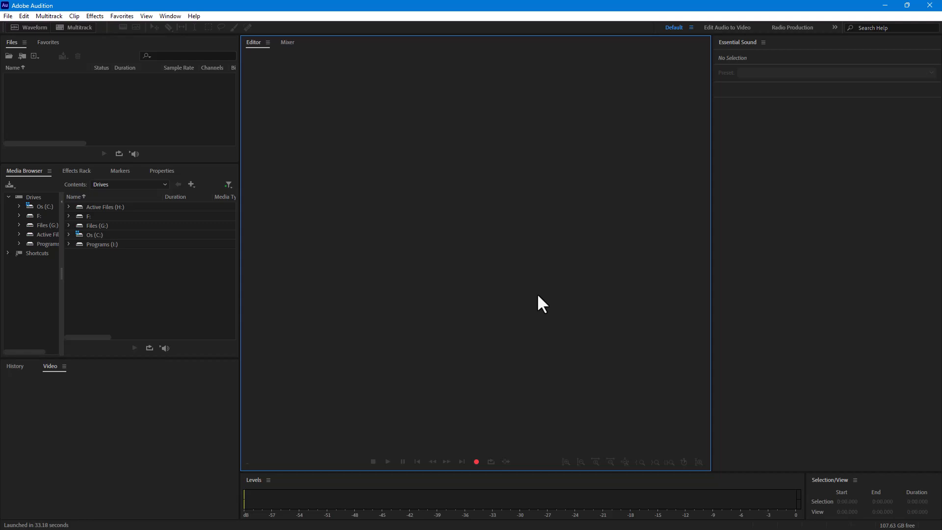
left_click(91, 114)
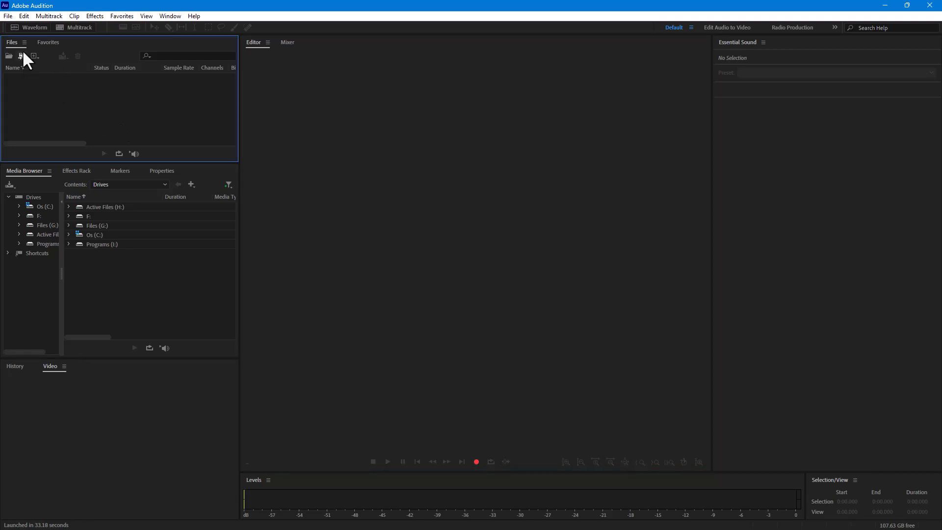
double_click(47, 91)
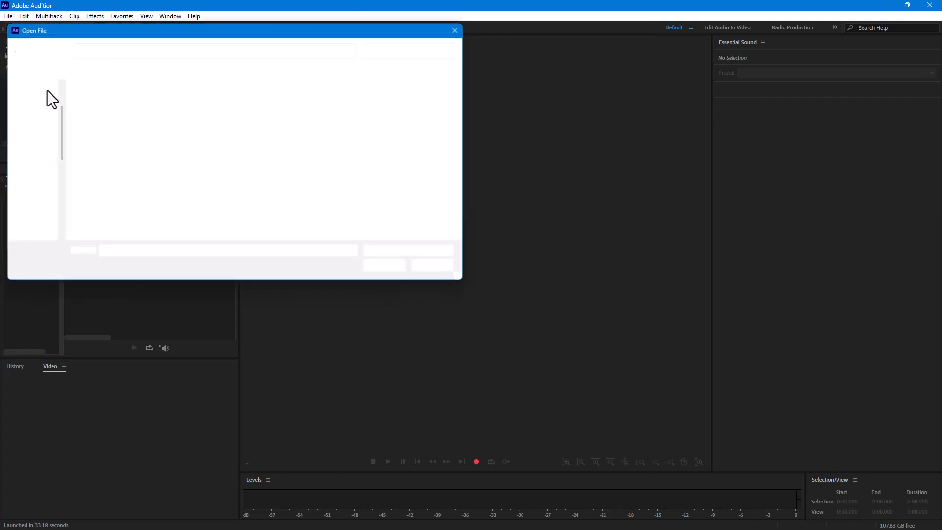
left_click(210, 118)
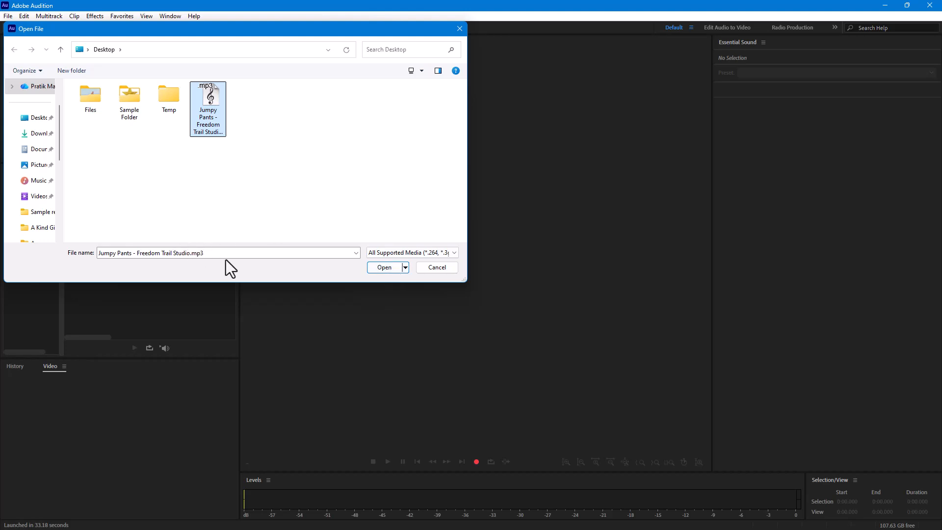
left_click(383, 269)
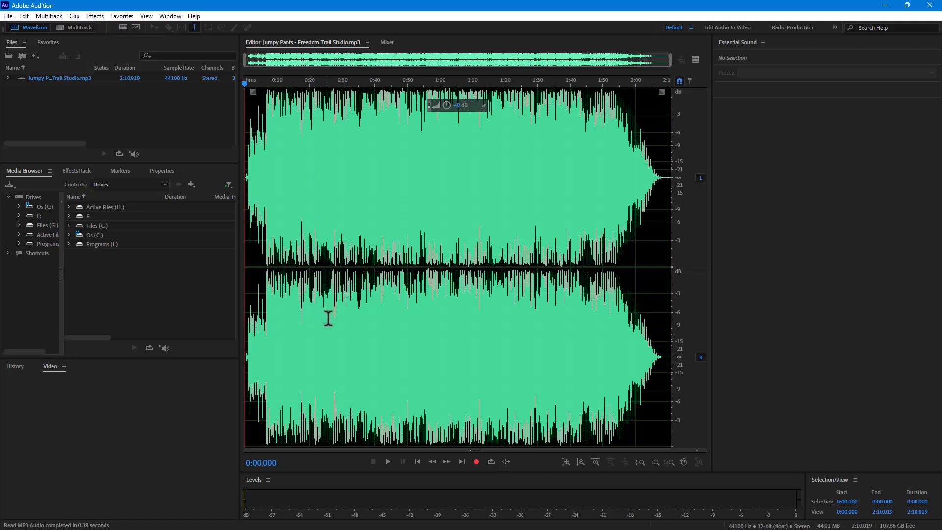
Play the opening seconds of the stereo track twice to hear it, and stop playback.
left_click(387, 461)
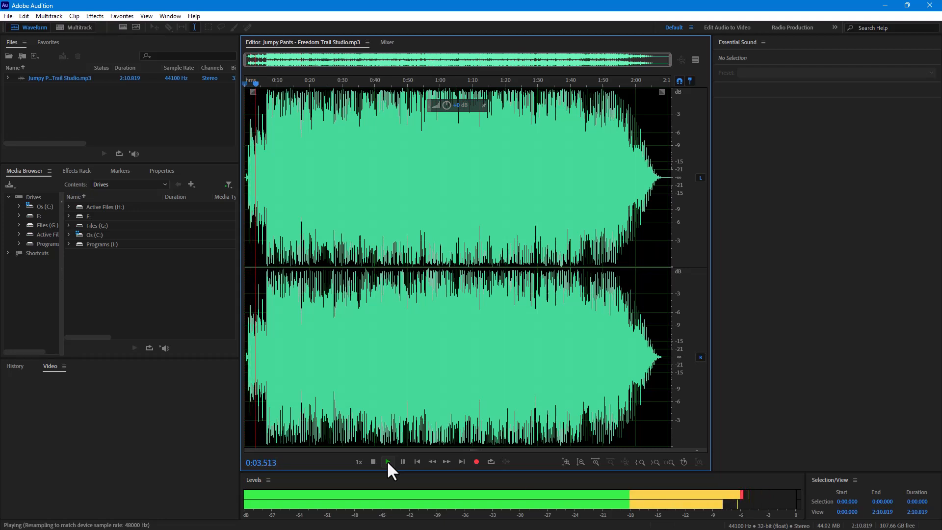
left_click(386, 461)
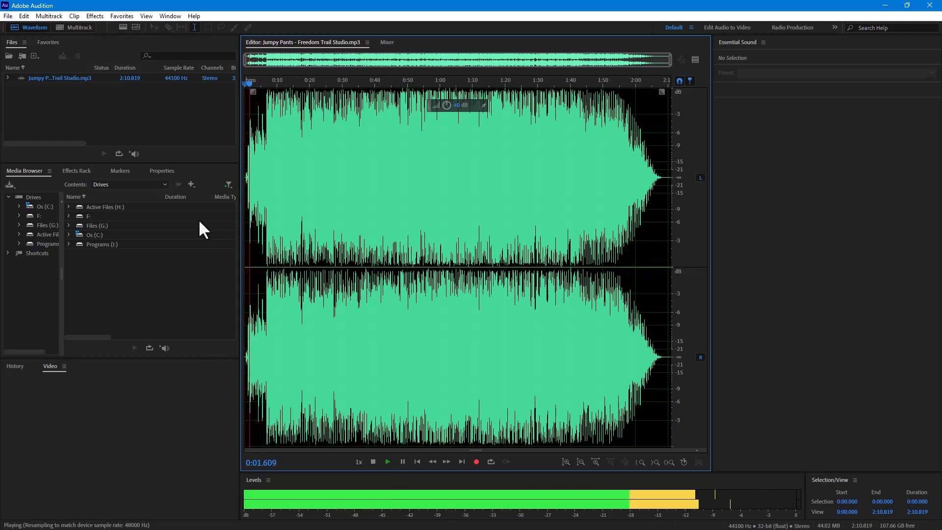
left_click(373, 461)
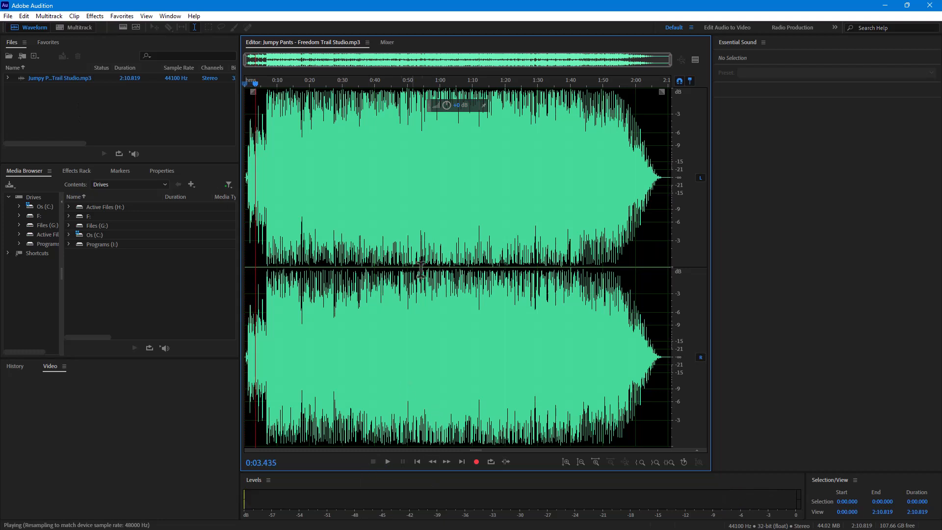
Create a new multitrack session named Converted with a 5.1 mix.
left_click(122, 133)
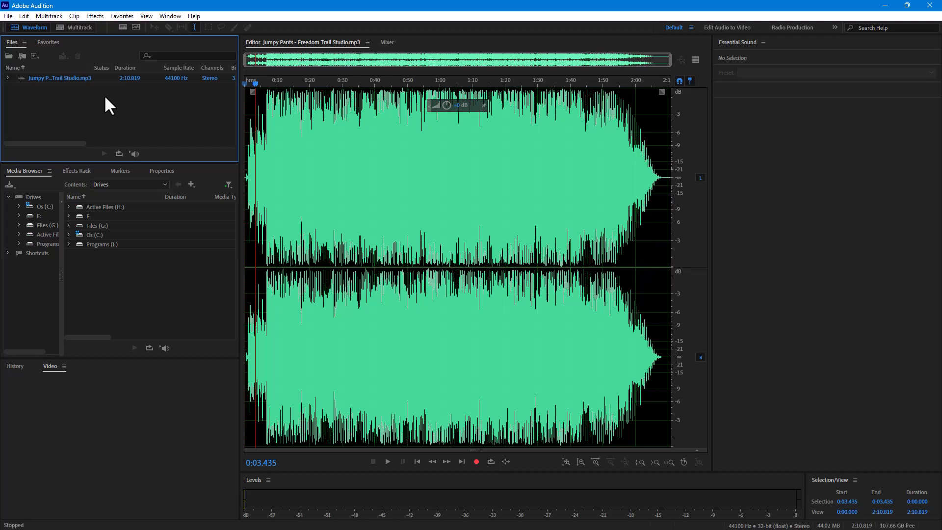
right_click(54, 104)
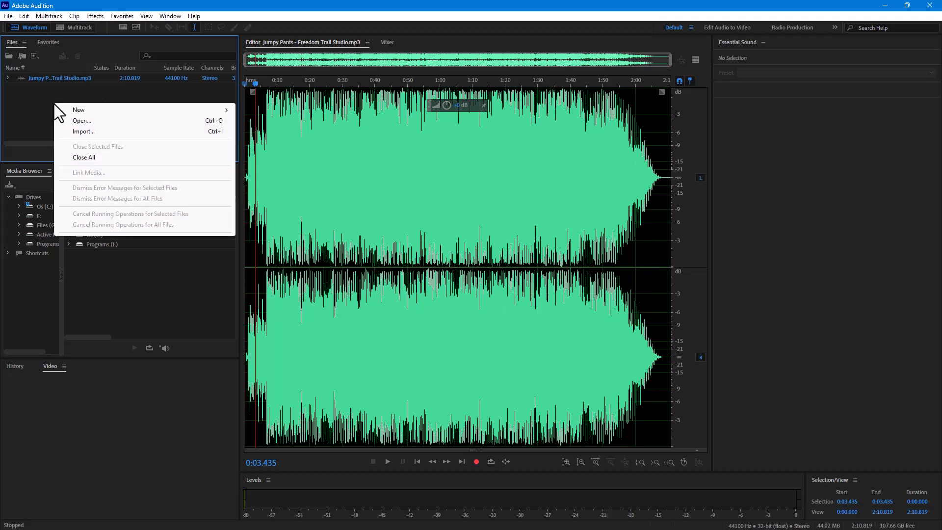
mouse_move(102, 111)
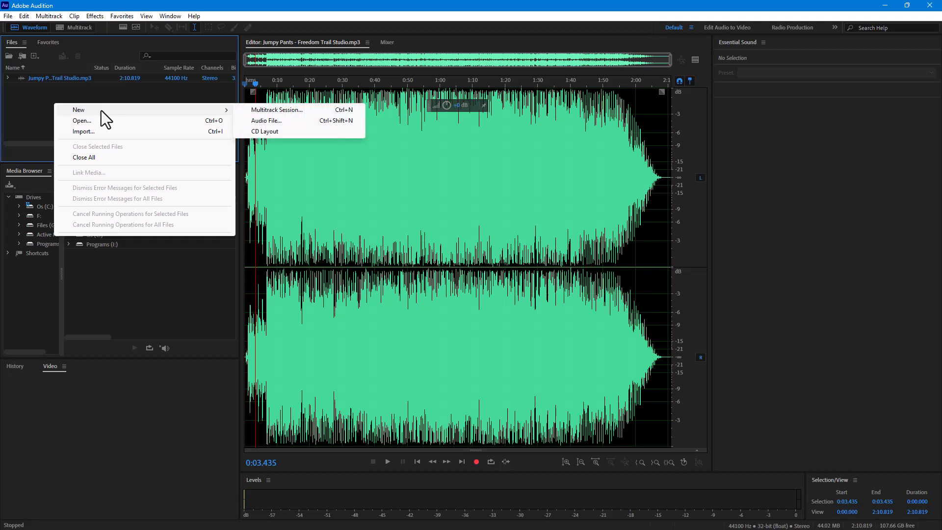
left_click(291, 111)
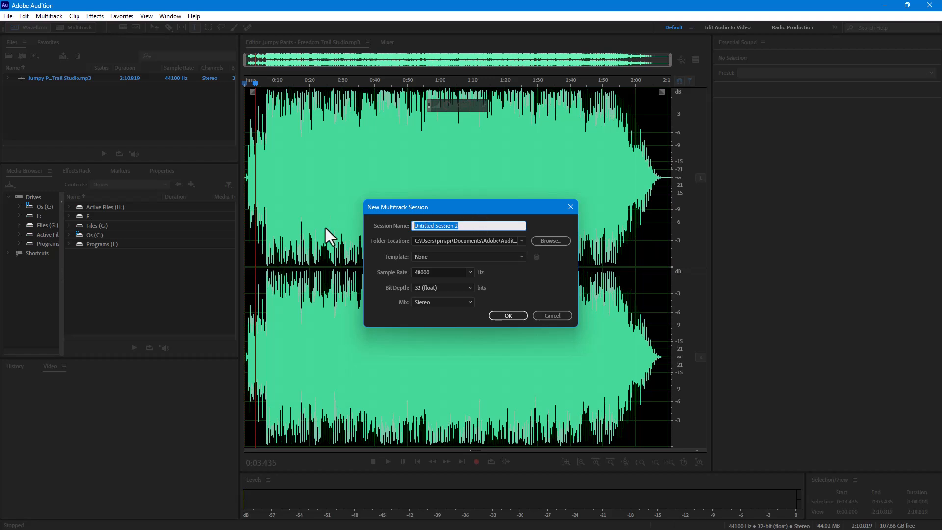
type("Con")
key("BackSpace")
key("BackSpace")
type("Con")
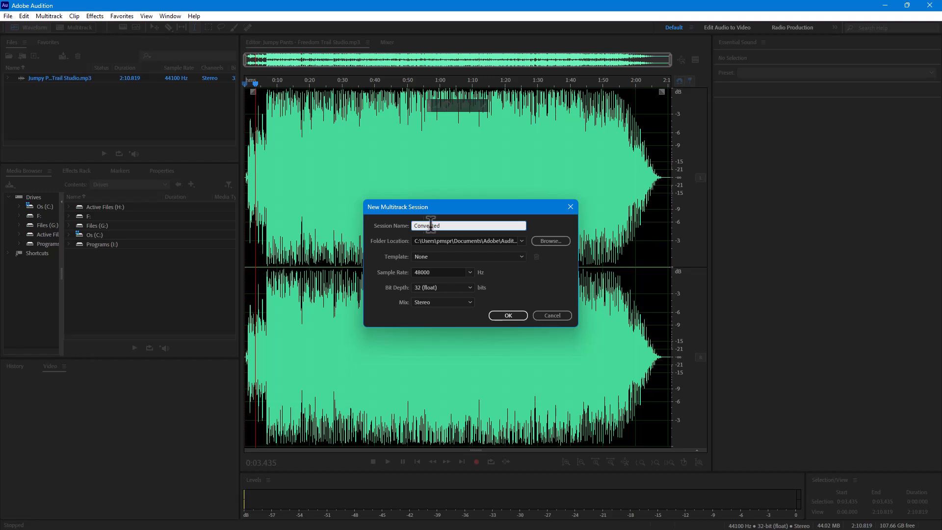
left_click(422, 302)
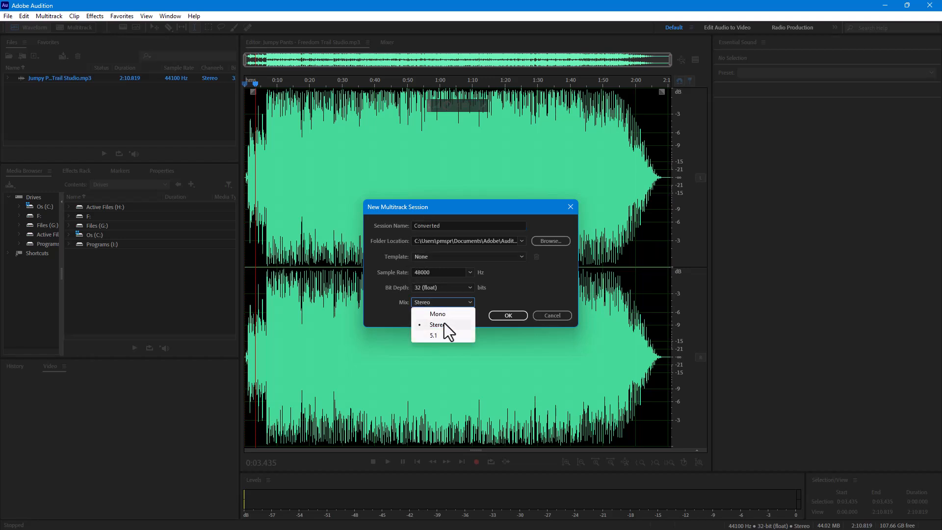
left_click(434, 336)
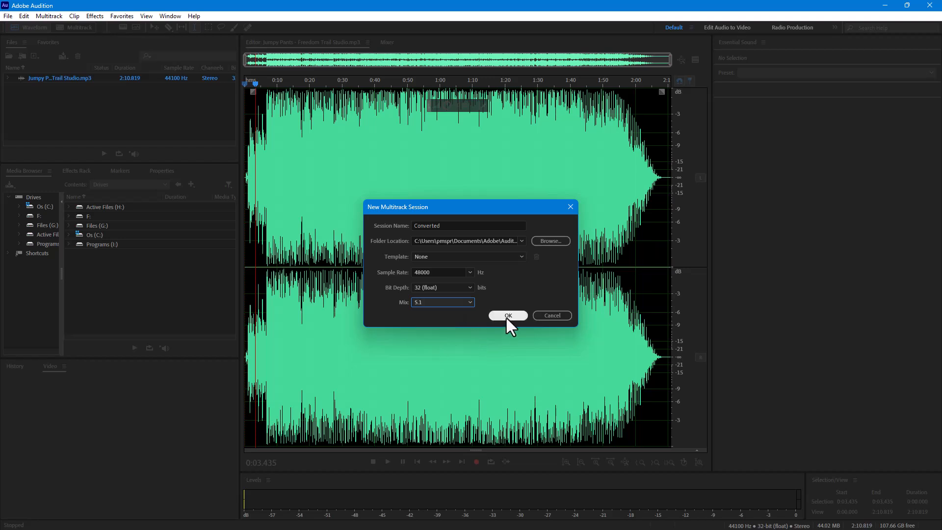
left_click(506, 316)
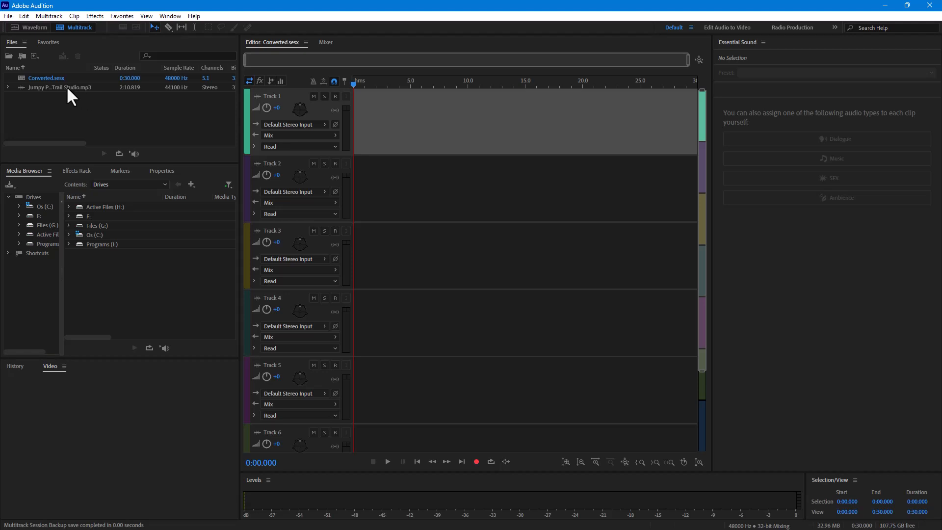
Place Jumpy Pants - Freedom Trail Studio.mp3 at the start of Track 1, accepting a copy conformed to the session's sample rate.
left_click_drag(37, 90, 347, 124)
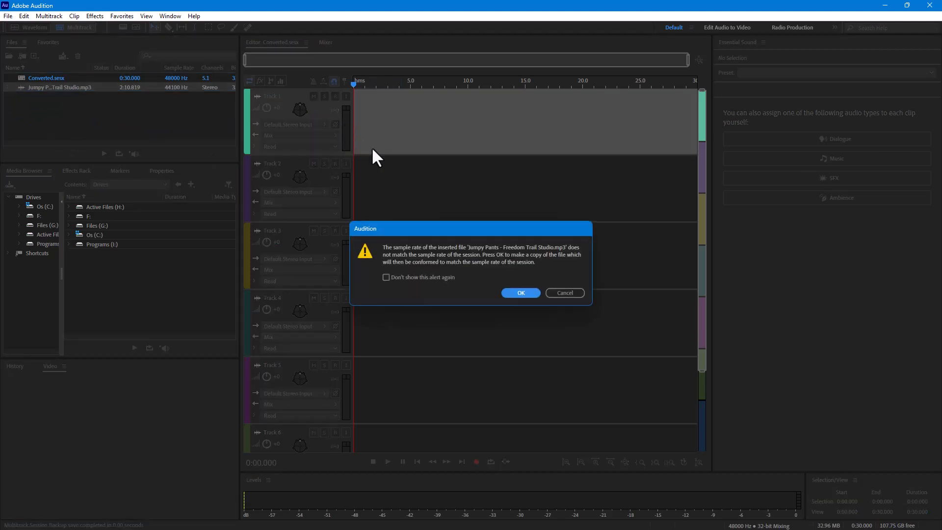
left_click(521, 292)
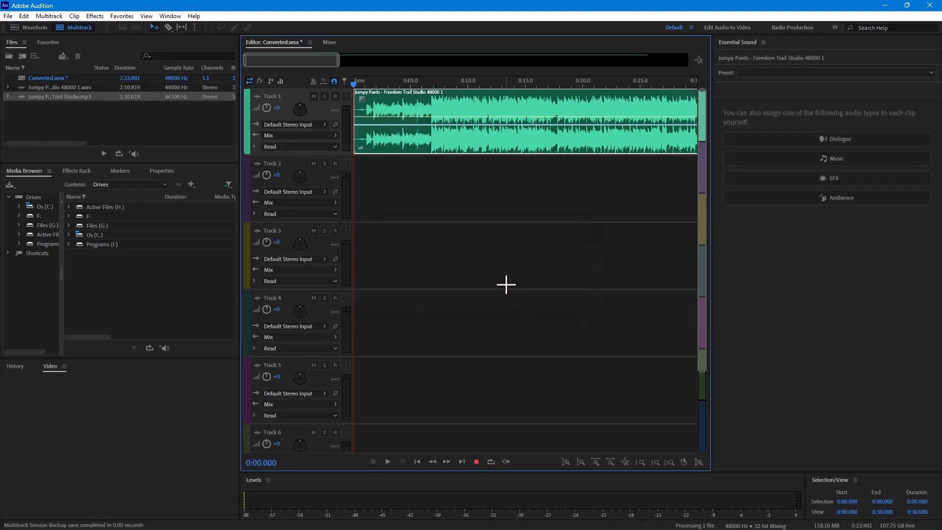
left_click_drag(338, 61, 657, 86)
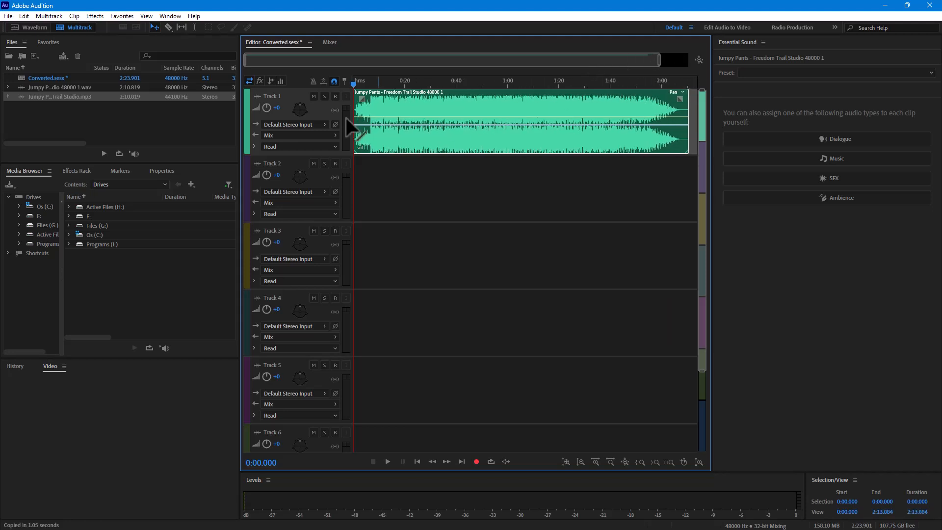
Open the Track Panner for Track 1 and examine its front and surround speaker positions.
double_click(302, 112)
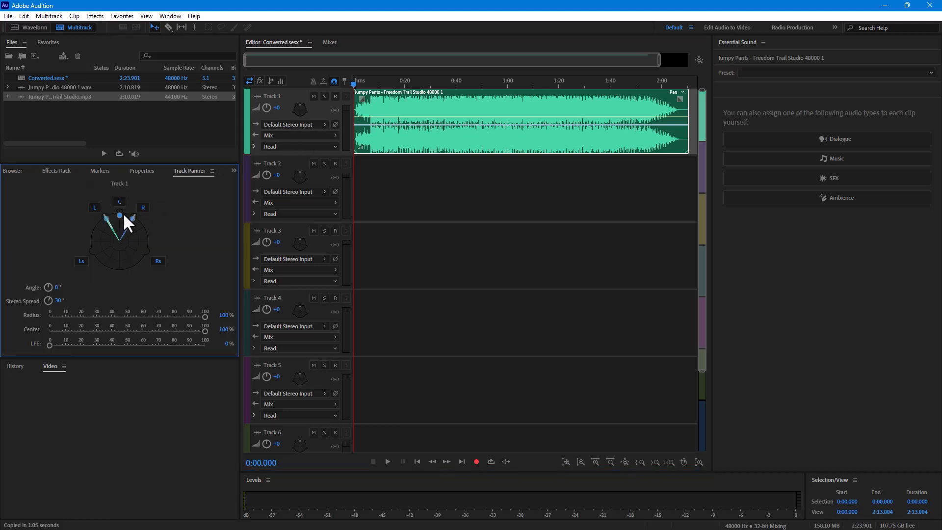
mouse_move(96, 209)
mouse_move(78, 267)
Place the original MP3 at the start of Track 2, accepting a copy conformed to the session's sample rate.
left_click_drag(57, 101, 326, 195)
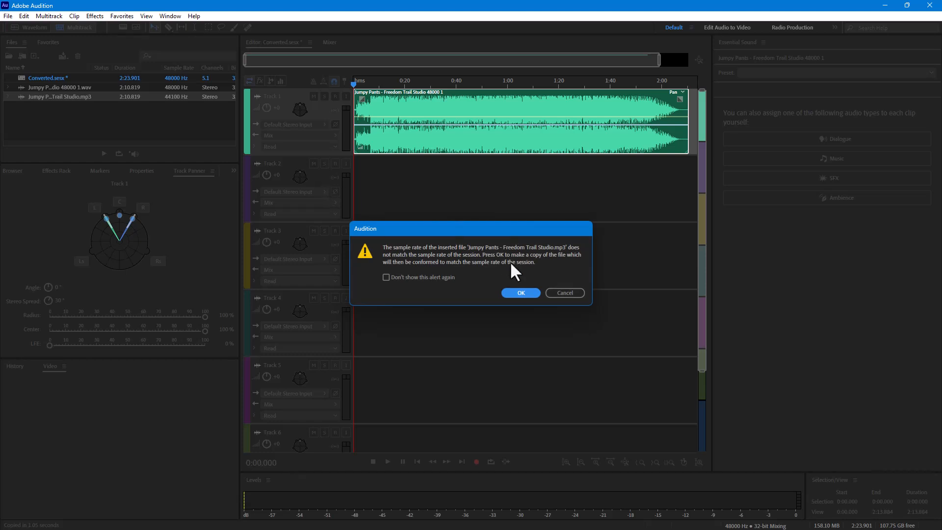
left_click(521, 294)
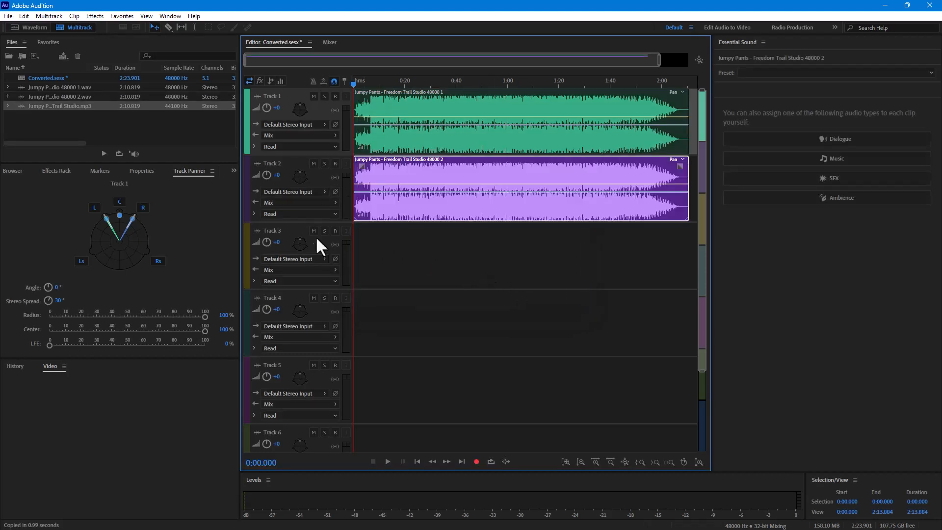
left_click(79, 98)
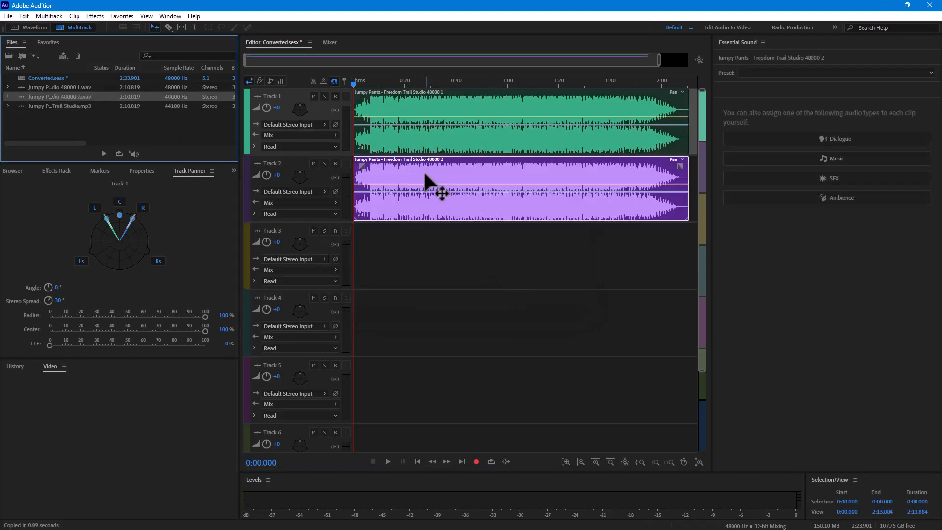
Compare the panner settings of Tracks 1 and 2, ending with Track 2 shown in the Track Panner.
left_click(299, 176)
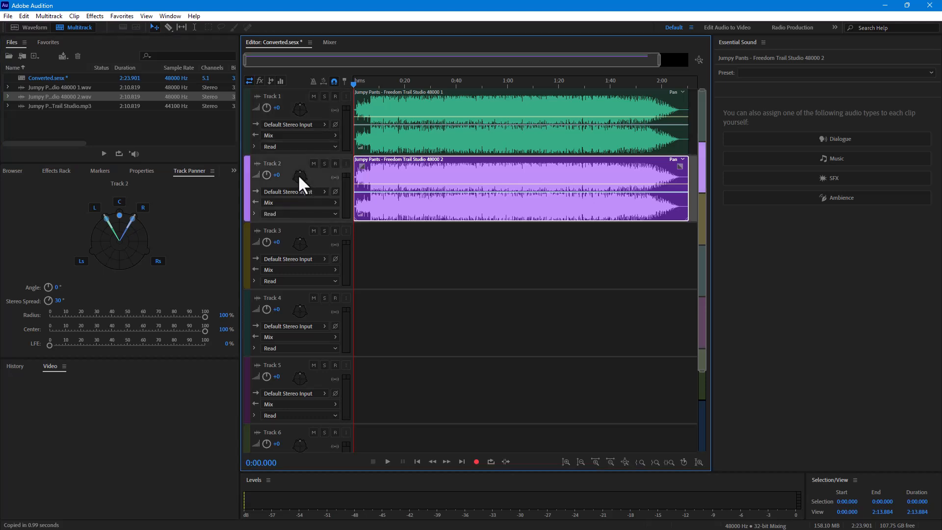
left_click(296, 117)
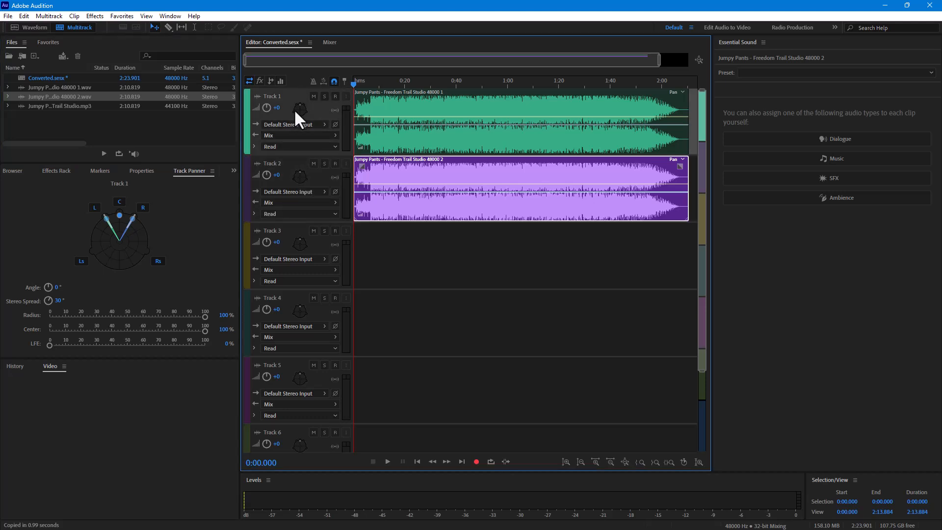
left_click(302, 183)
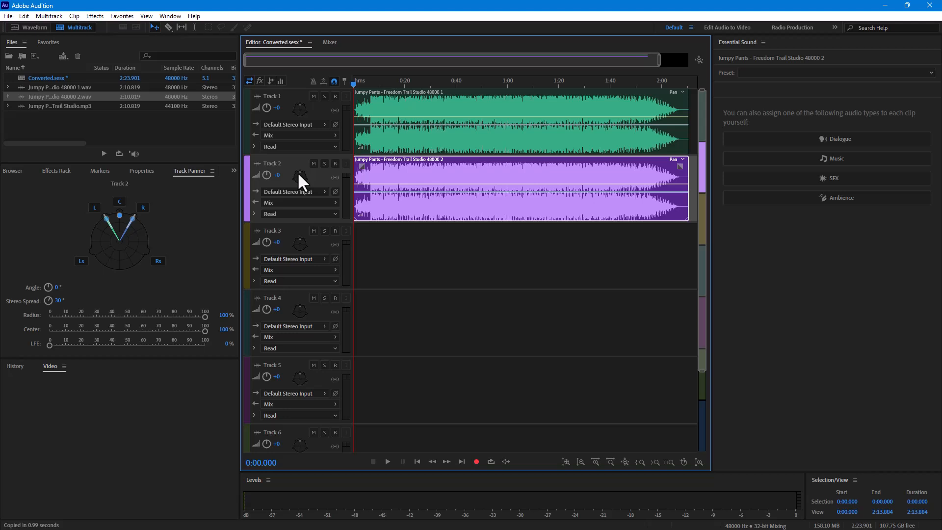
Pan Track 2 toward the rear speakers with a radius of about 37% and set its angle to -180°.
left_click_drag(121, 217, 118, 255)
left_click(60, 287)
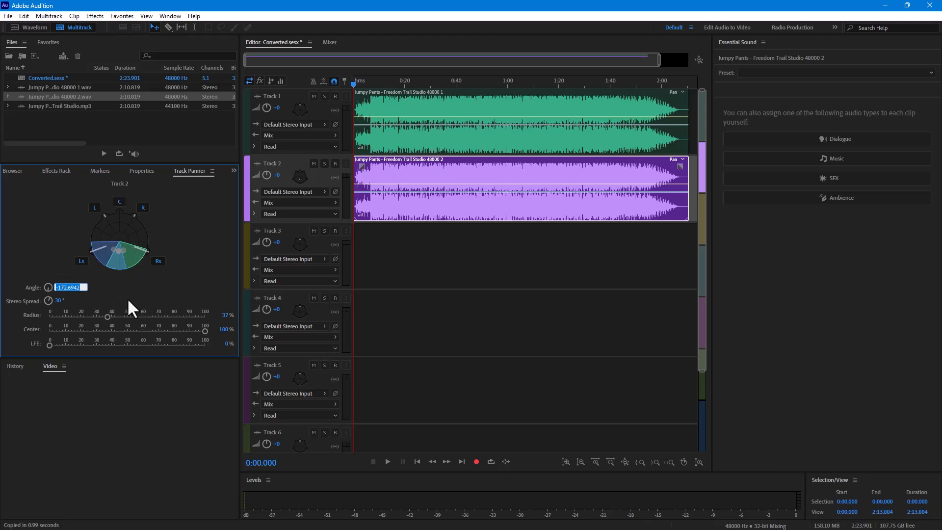
type("-180")
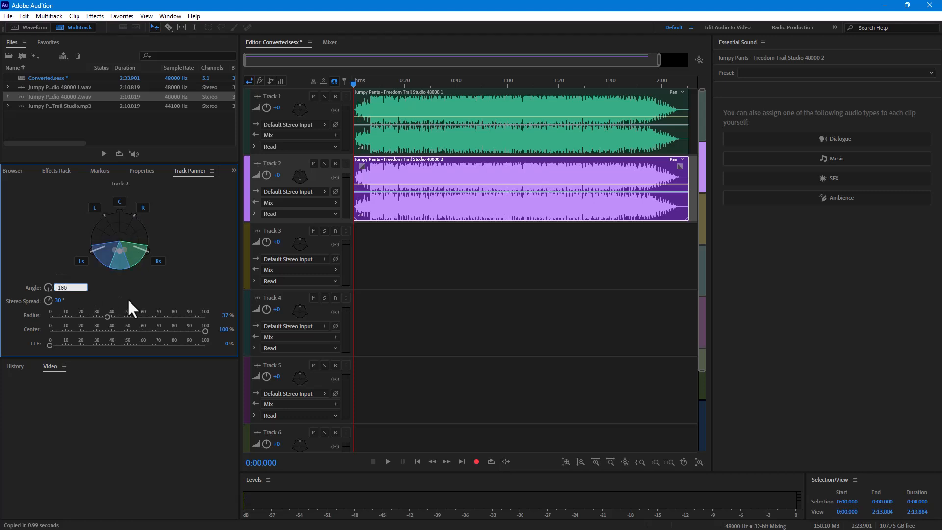
key("Return")
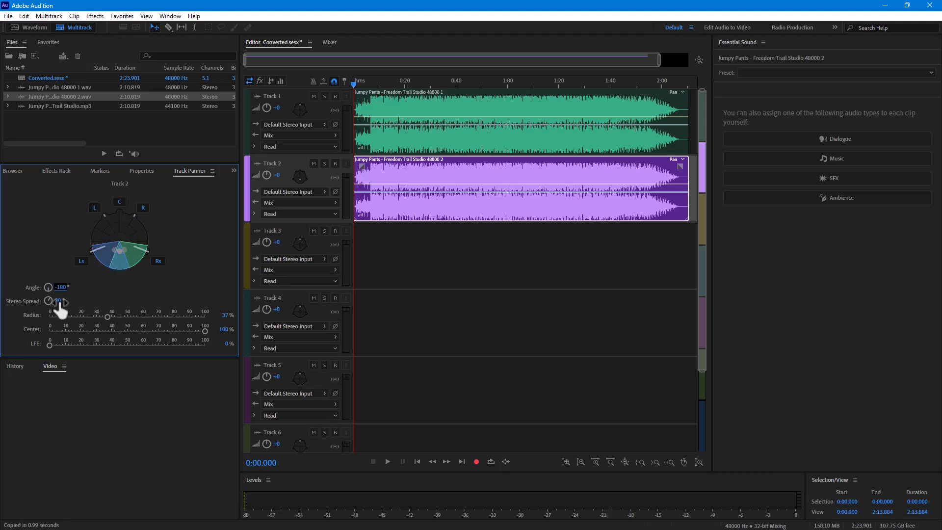
Move Track 2's pan point farther back to a radius of about 58% and enter an angle of -180°.
left_click_drag(120, 260, 118, 255)
left_click(68, 287)
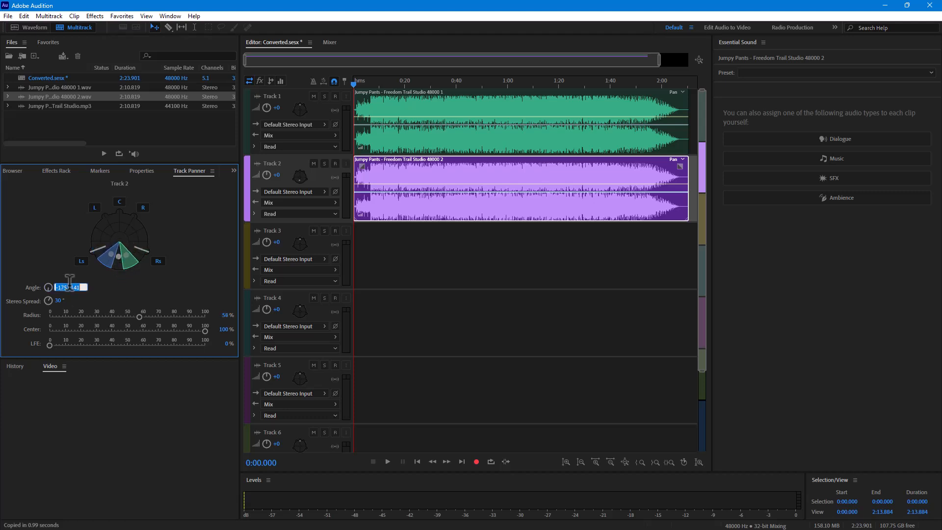
type("-180")
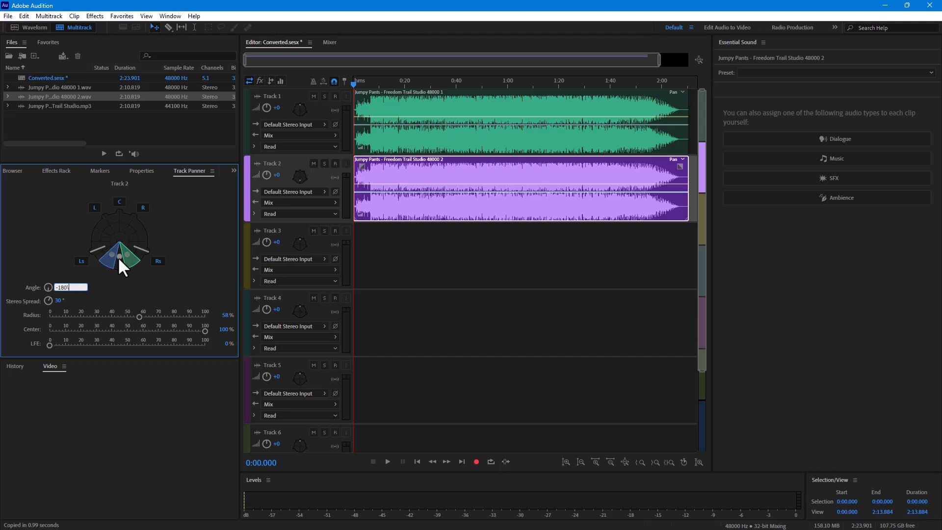
Reposition Track 2's pan point to a radius of about 44% at the rear and set its angle to -180°.
left_click_drag(119, 258, 125, 264)
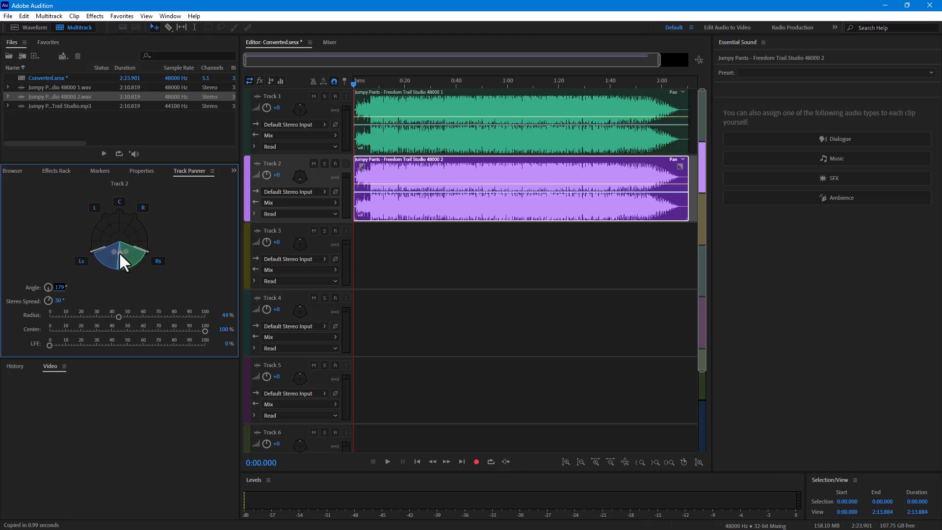
left_click(69, 287)
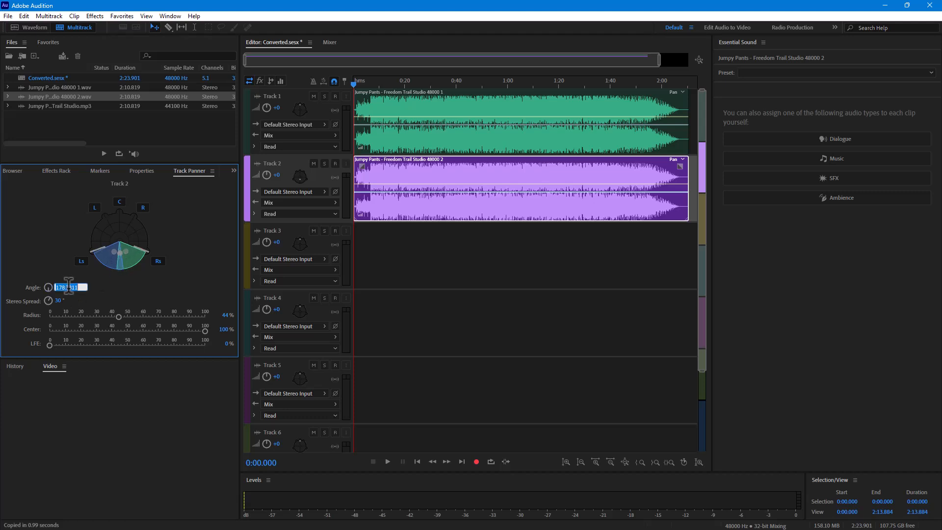
type("-180")
key("Return")
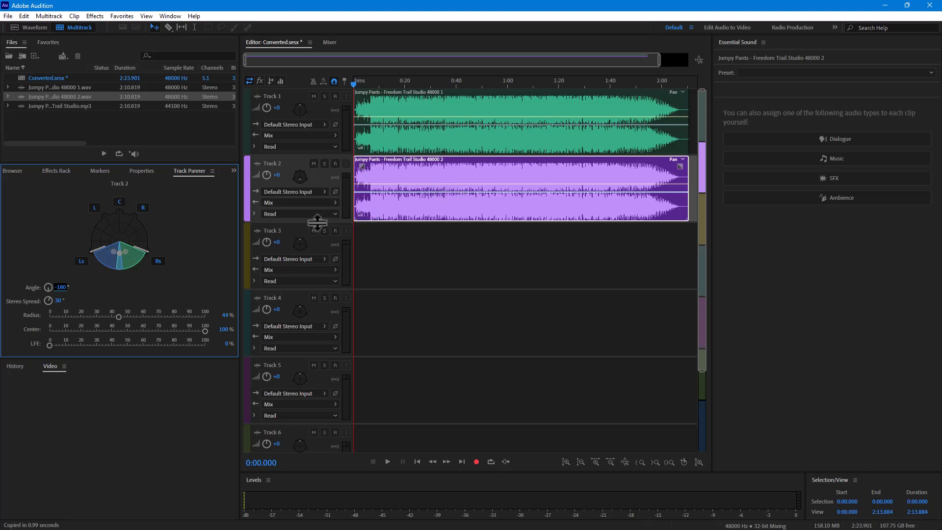
left_click_drag(314, 222, 281, 226)
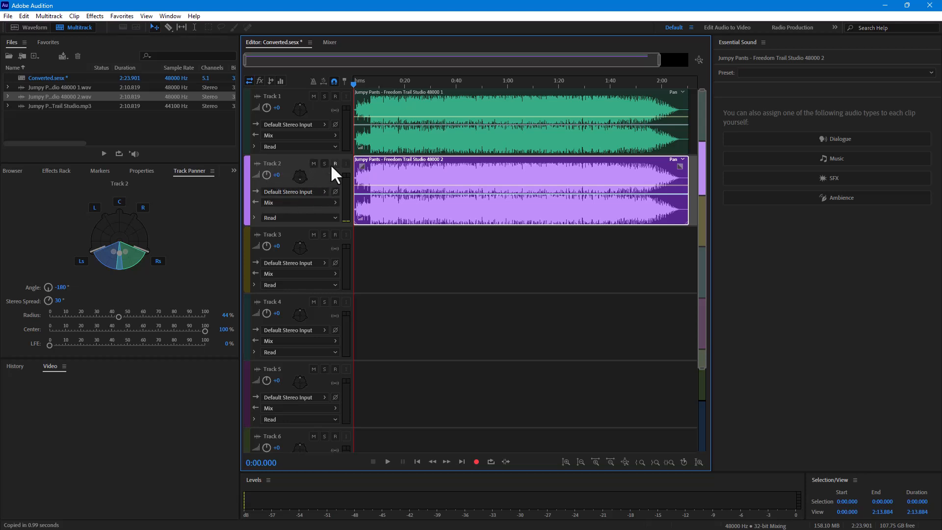
Reverse the polarity of Track 2's input and keep its automation mode at Read.
left_click(335, 202)
left_click(324, 219)
left_click(324, 217)
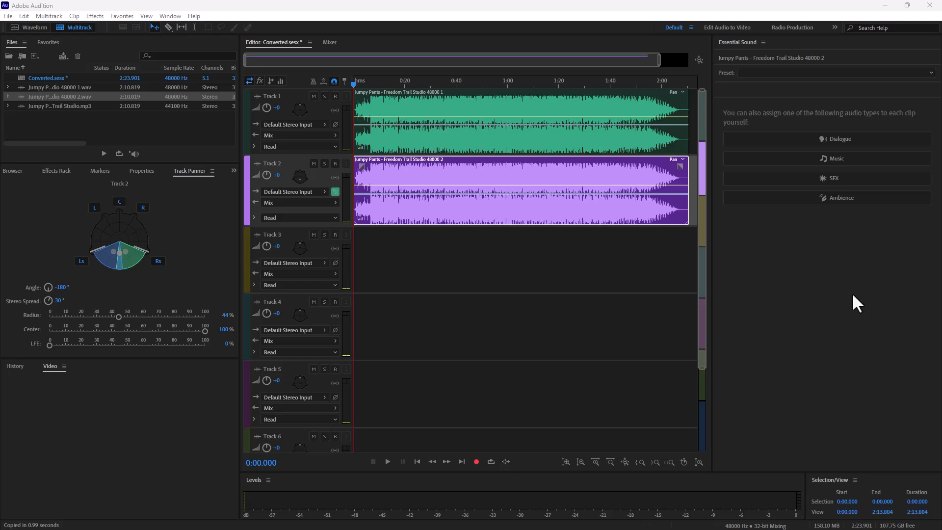
Show the tracks' effects racks, enlarge Track 2, and add a Graphic Equalizer (10 Bands) to its first effect slot.
left_click(257, 81)
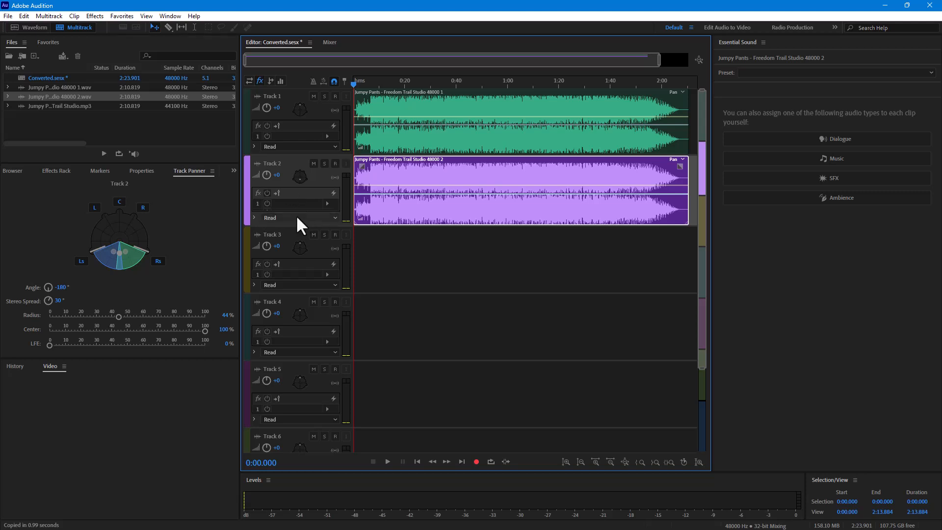
left_click_drag(258, 227, 259, 318)
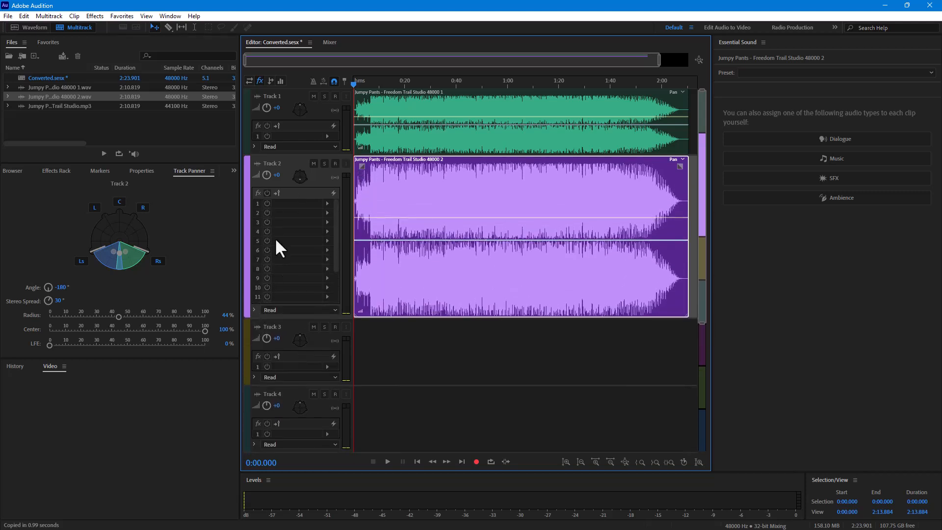
left_click(328, 203)
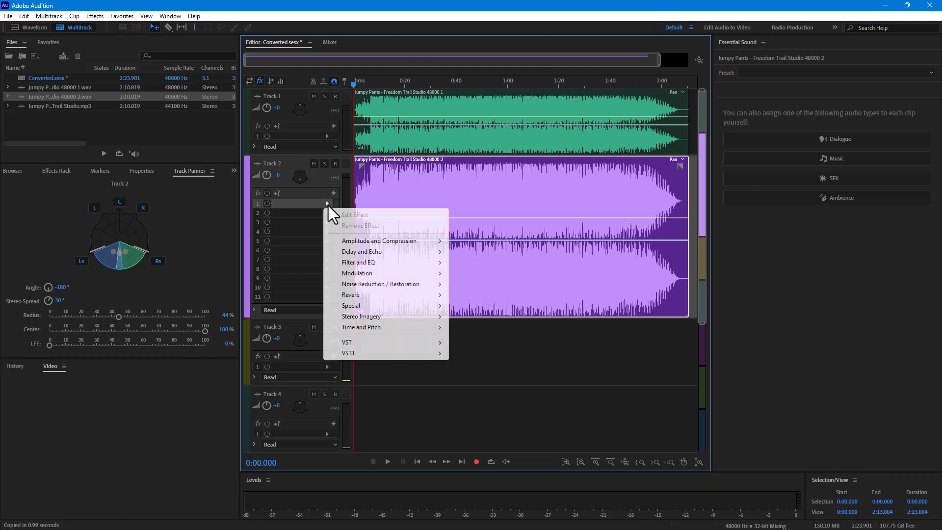
mouse_move(385, 297)
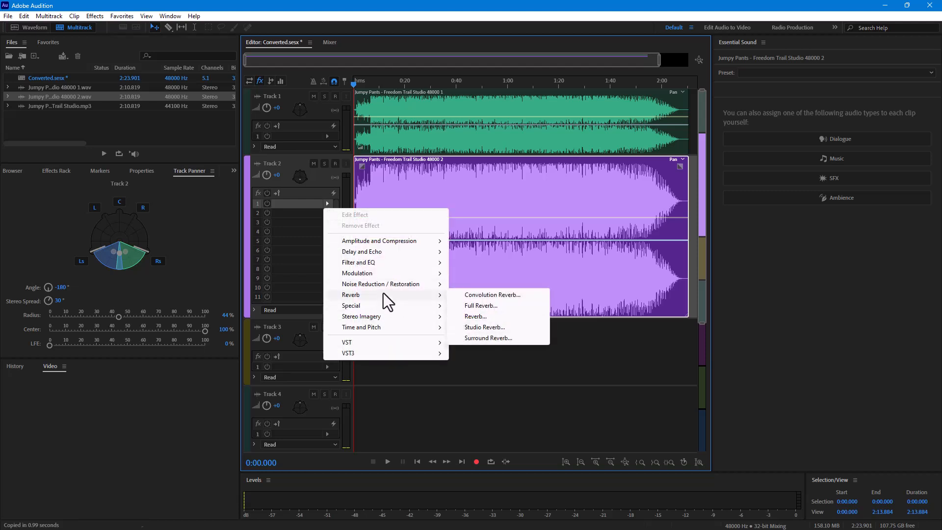
mouse_move(393, 264)
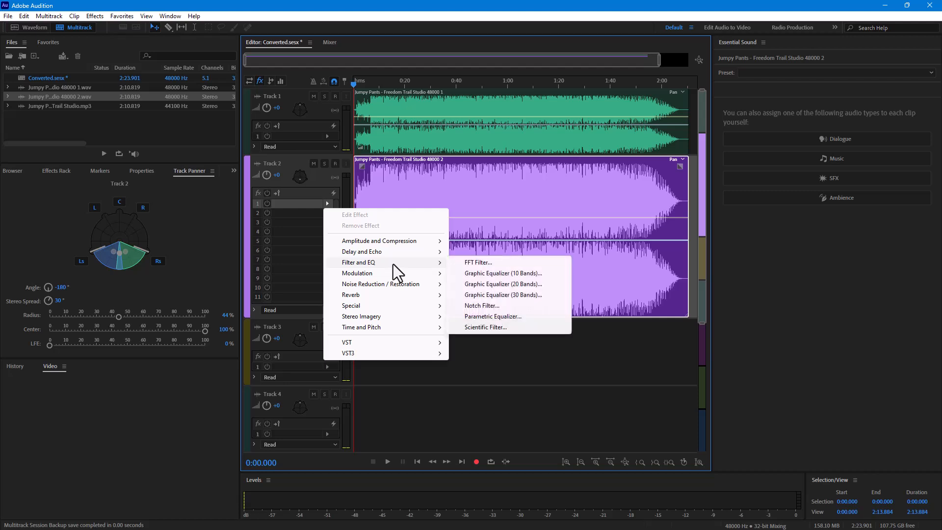
left_click(507, 274)
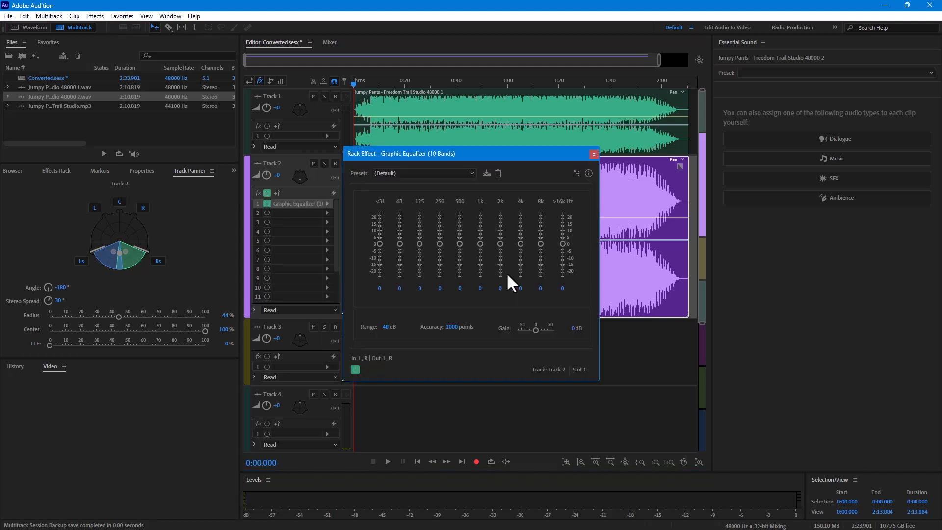
Apply the Simple Bass Lift preset and lower the 1k to >16k bands to -9.5, -9.3, -12.5, -8.7 and -9.8.
left_click(409, 174)
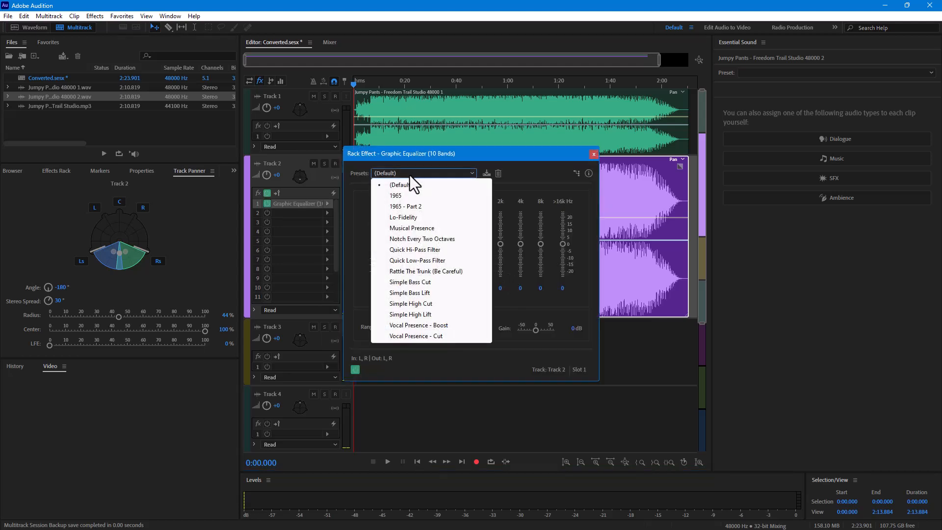
left_click(433, 295)
left_click_drag(479, 245, 480, 271)
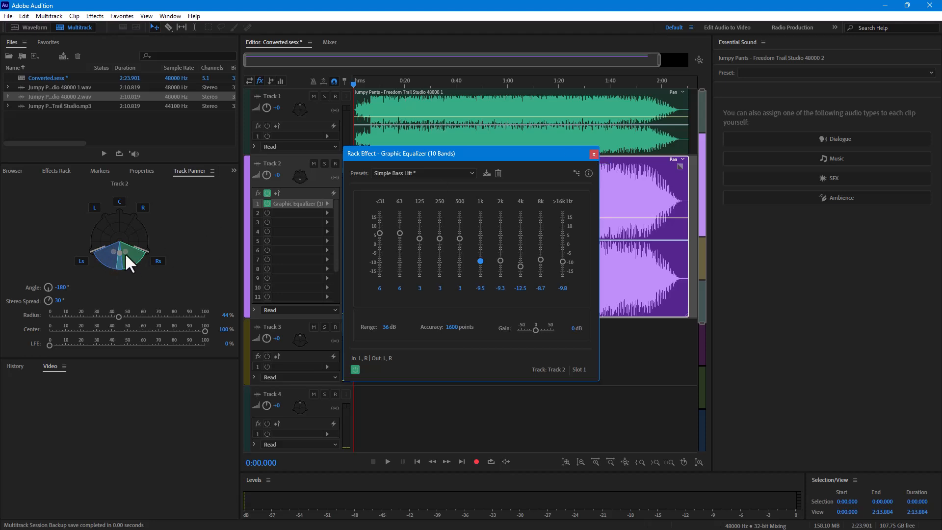
left_click(594, 153)
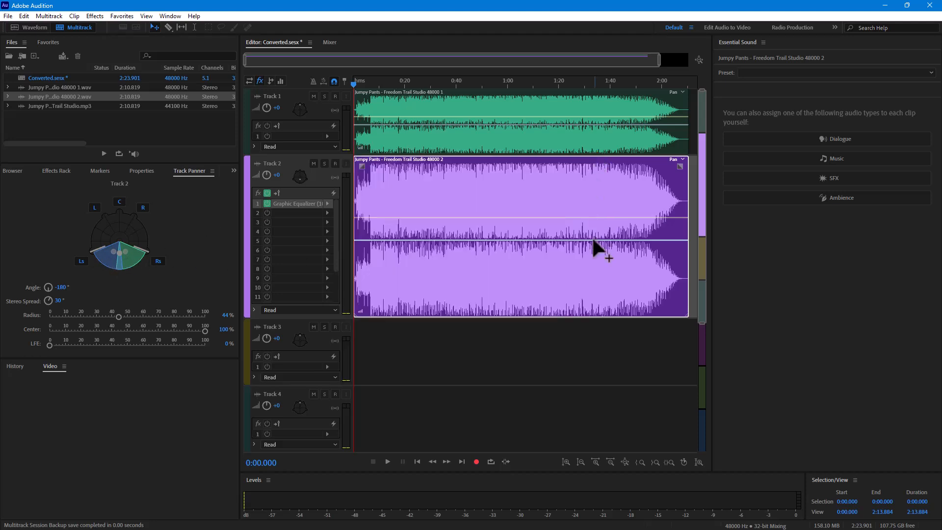
Add a Reverb effect to Track 2's second slot with a decay time of 161 ms.
left_click(327, 213)
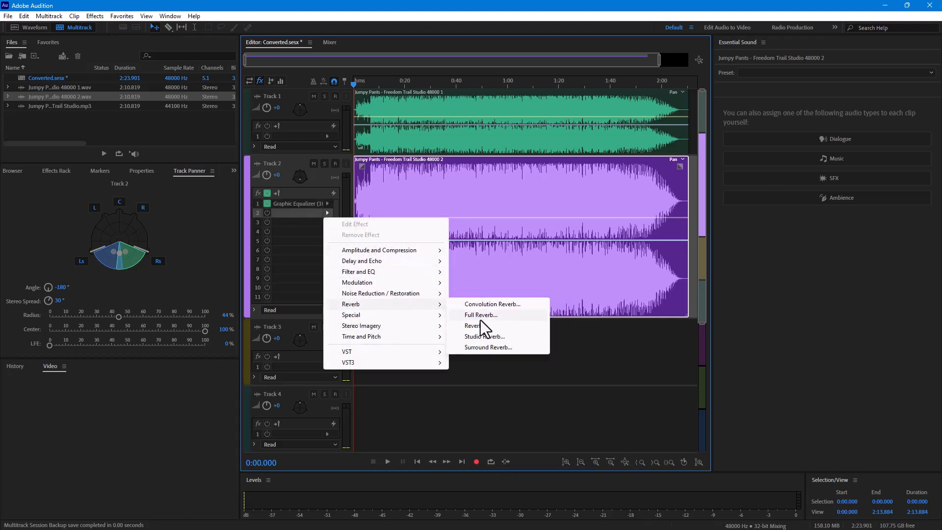
left_click(478, 325)
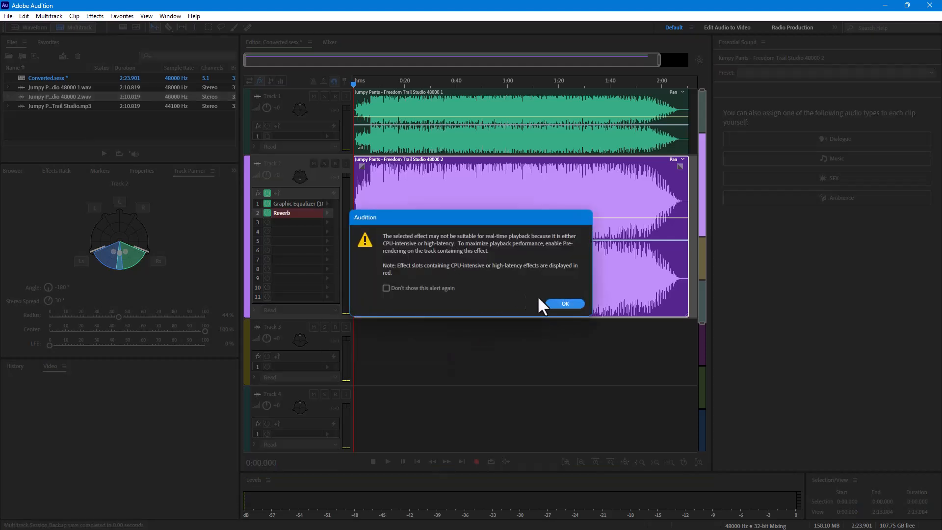
left_click(564, 303)
left_click(452, 210)
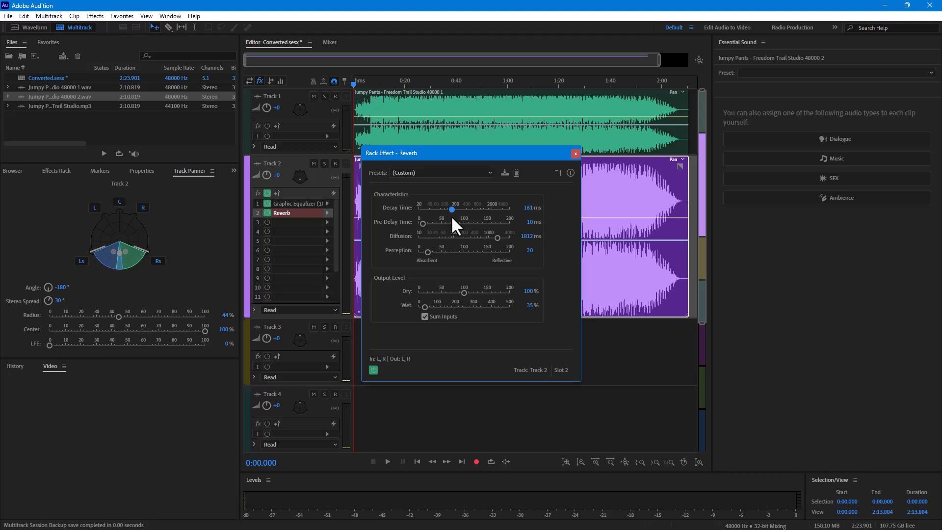
left_click(576, 153)
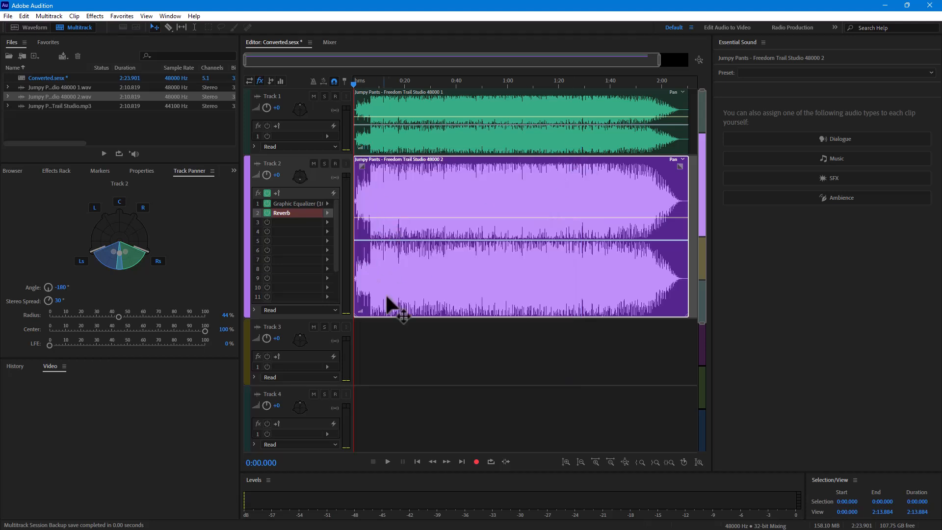
Play the start of the session to hear Track 2's effects, stop playback, and place the playhead at about 0:18.
left_click(387, 462)
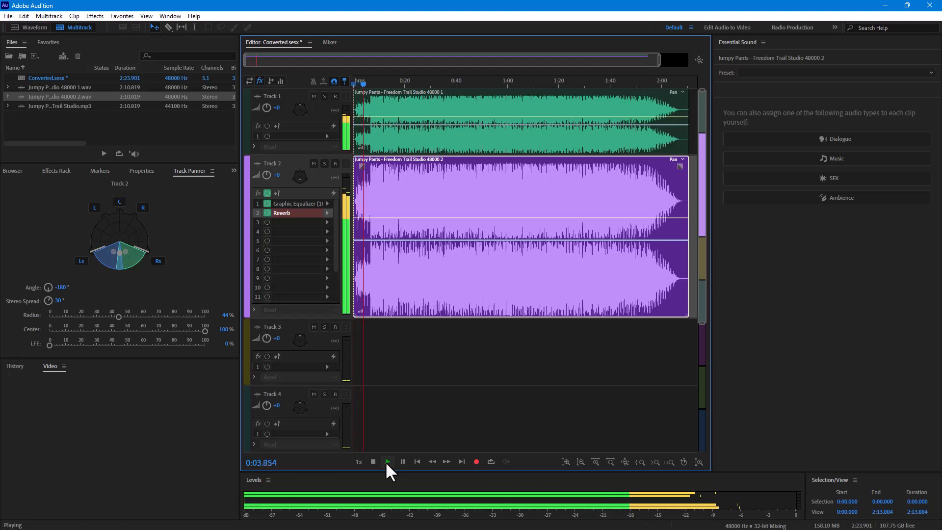
left_click(387, 463)
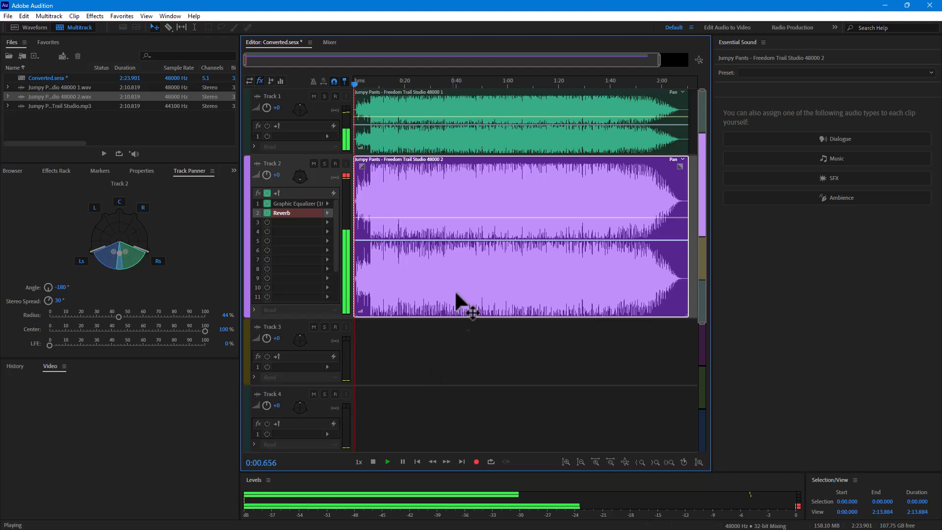
left_click(373, 461)
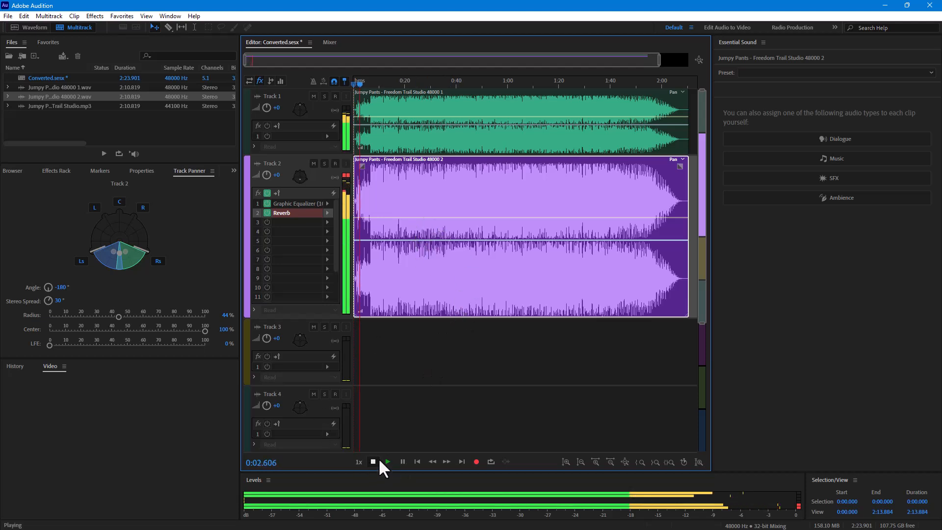
left_click(400, 83)
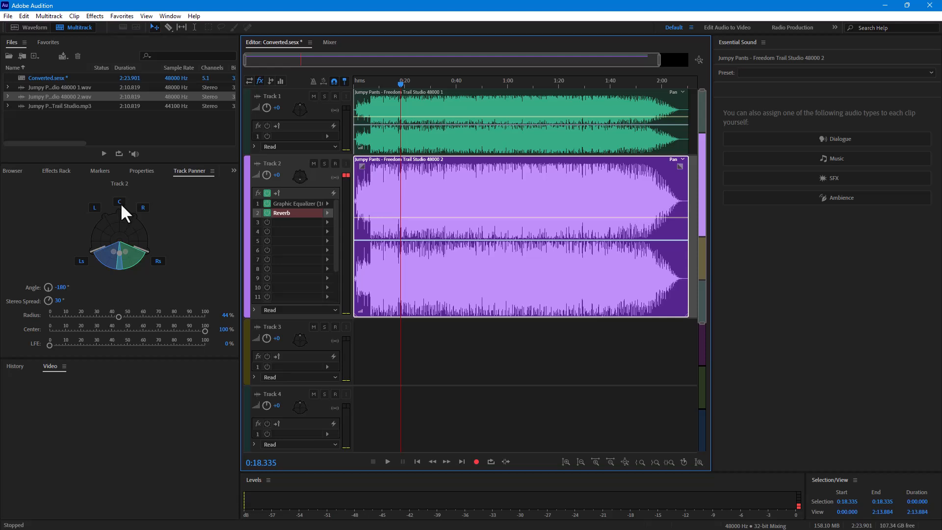
Place a copy of the Jumpy Pants 48000 1.wav file at the start of Track 3.
left_click(57, 86)
left_click(50, 95)
left_click(54, 89)
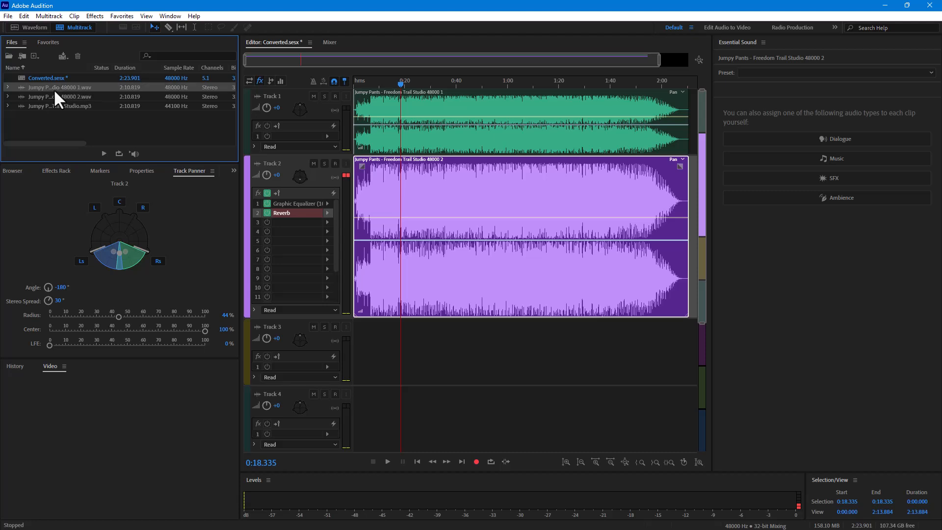
left_click(61, 96)
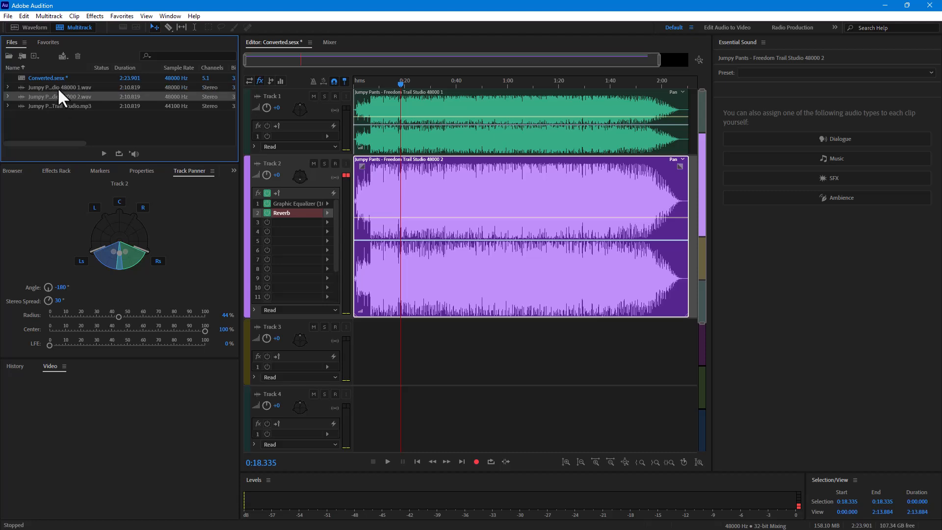
left_click(57, 87)
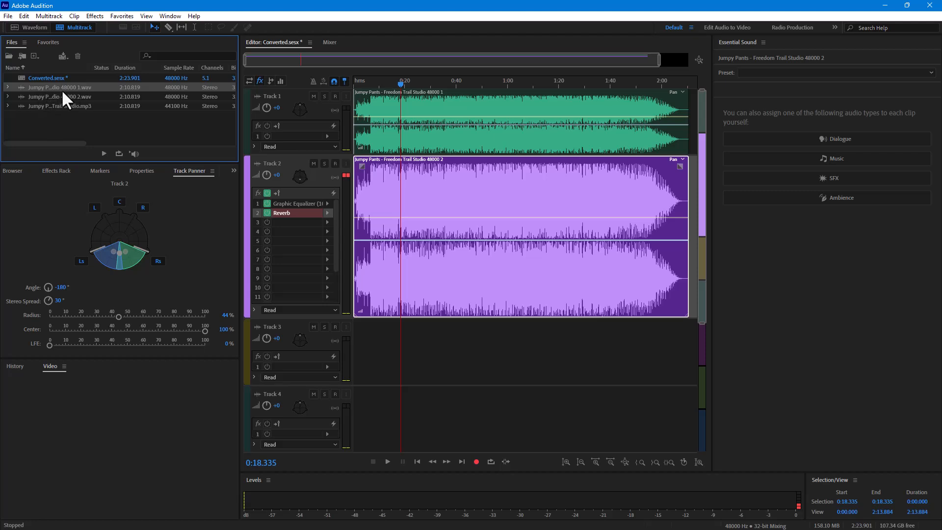
left_click_drag(64, 84, 323, 373)
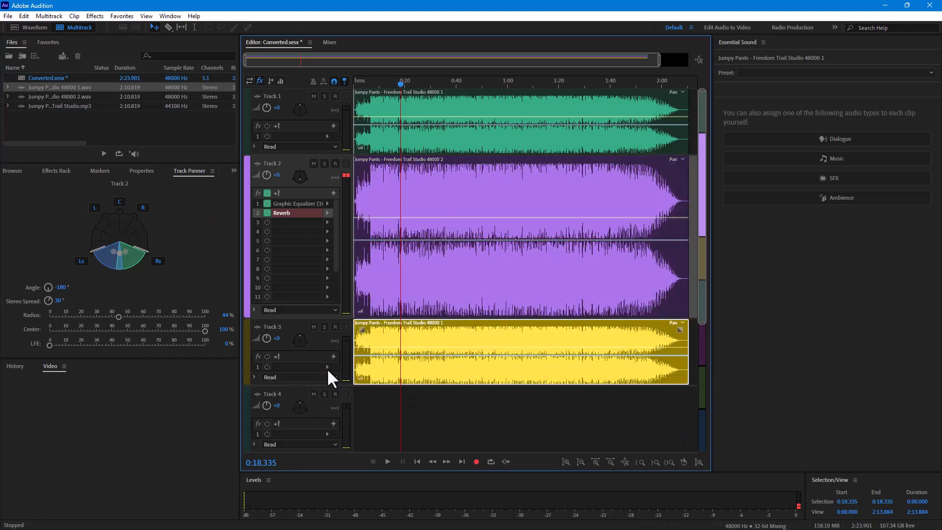
Pan Track 3 to the front center at 0° and reduce its radius to 45%.
left_click(304, 342)
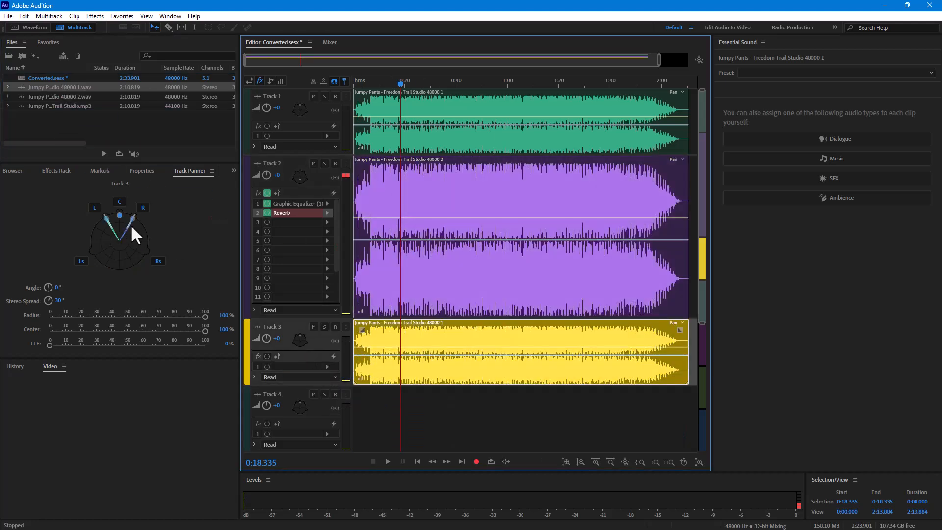
mouse_move(122, 223)
left_mouse_down()
mouse_move(124, 207)
mouse_move(121, 218)
left_mouse_up()
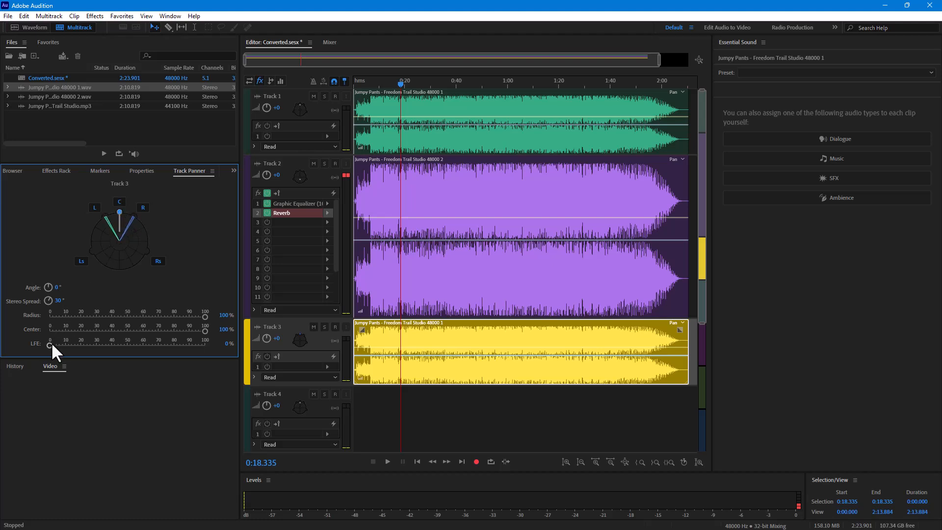
left_click_drag(204, 331, 119, 318)
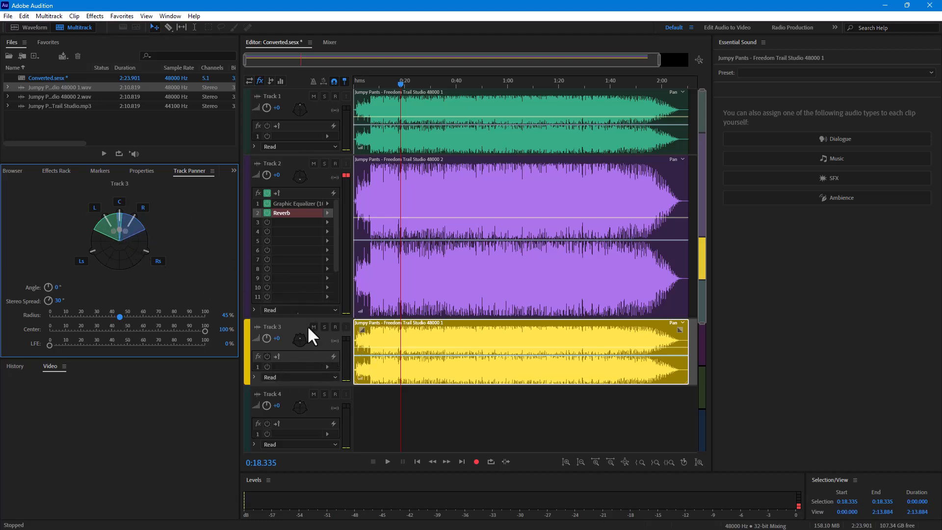
Add an FFT Filter to Track 3's first effect slot with the Mastering - Heavy and Narrow preset.
left_click(327, 367)
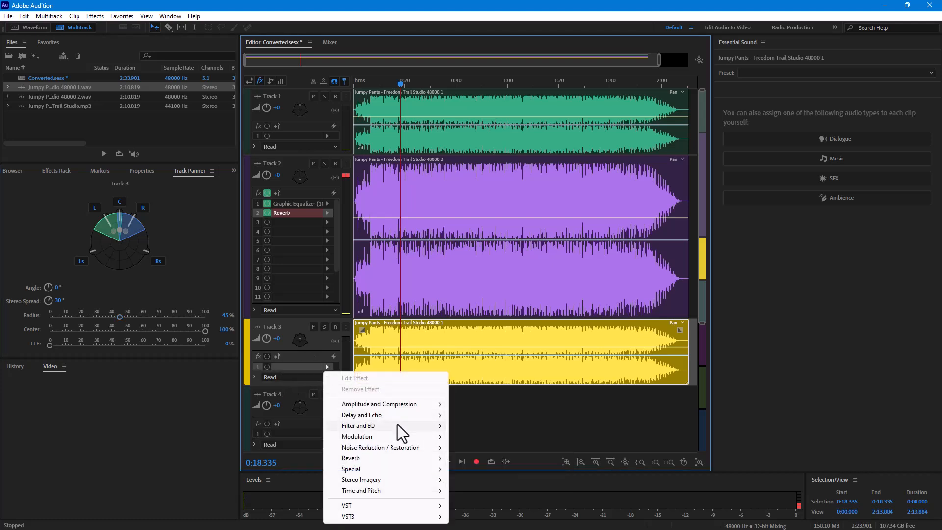
mouse_move(400, 447)
mouse_move(402, 469)
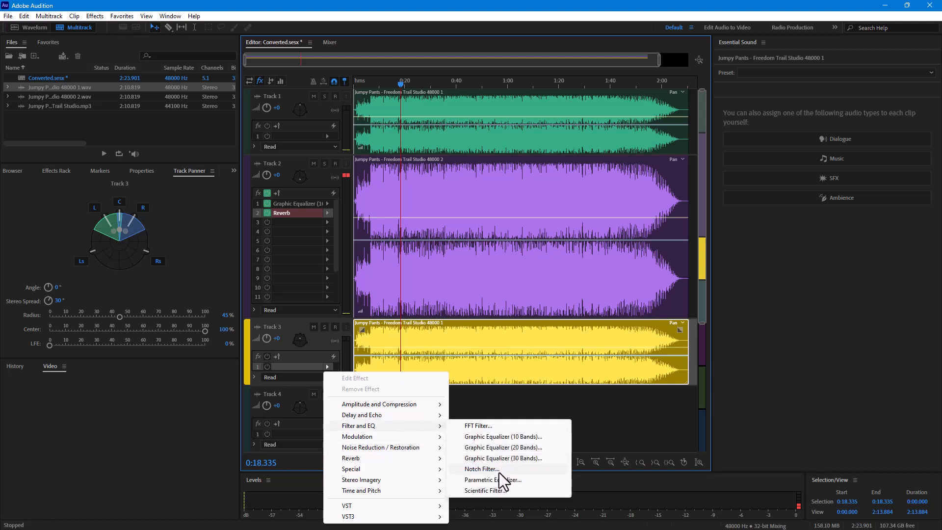
left_click(481, 426)
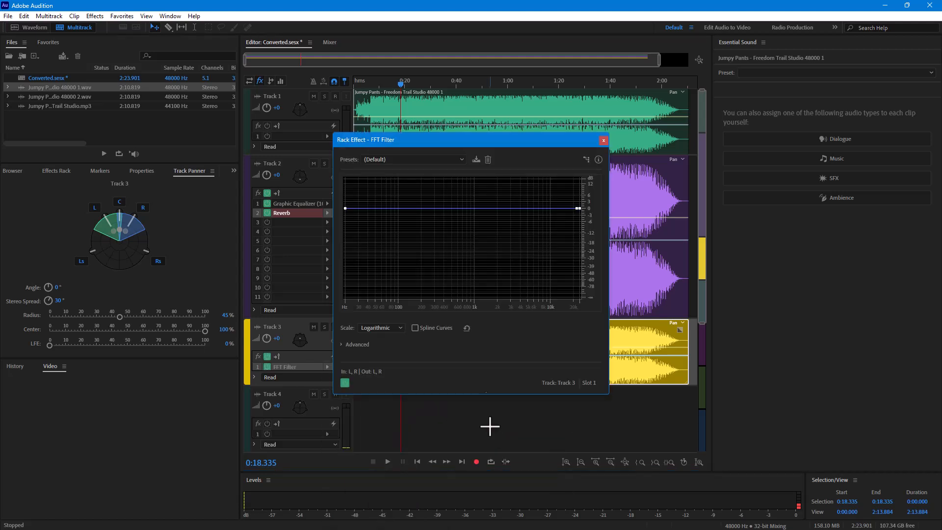
left_click(423, 159)
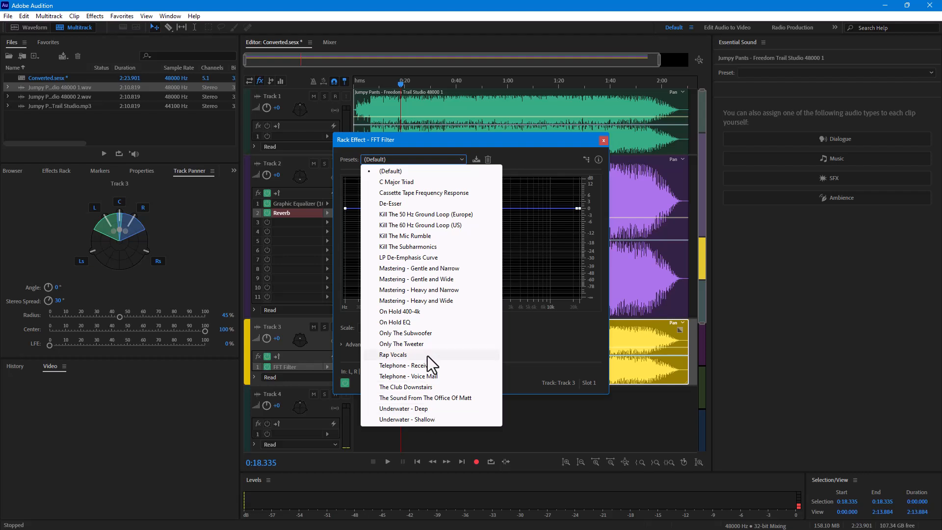
left_click(442, 291)
Reshape Track 3's FFT Filter curve to boost the lowest frequencies and cut everything above about 4 kHz completely.
left_click_drag(345, 232, 345, 179)
left_click_drag(375, 209, 371, 191)
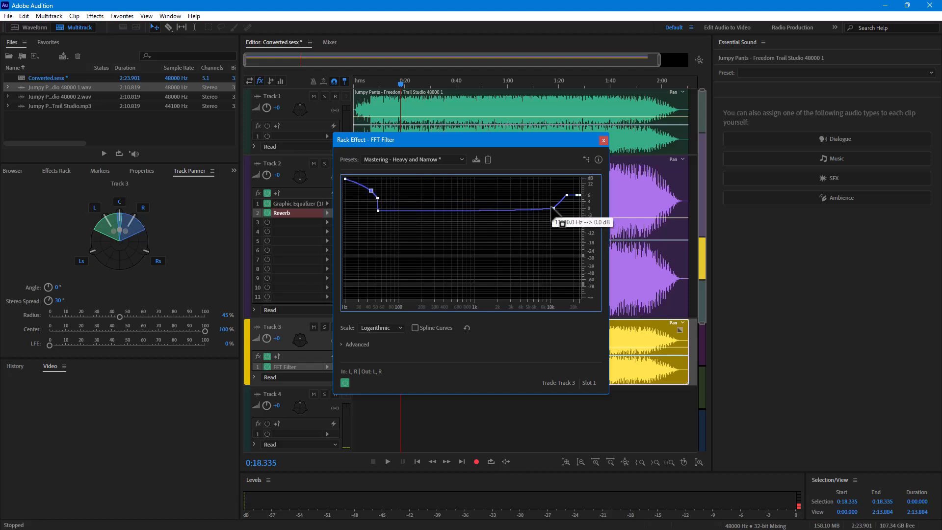
left_click_drag(553, 208, 526, 314)
left_click_drag(572, 206, 576, 333)
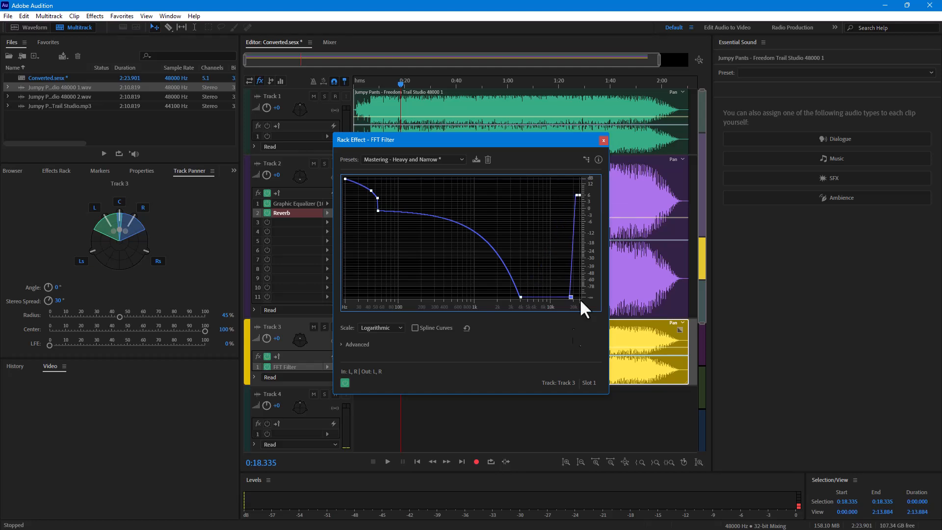
left_click_drag(579, 199, 599, 311)
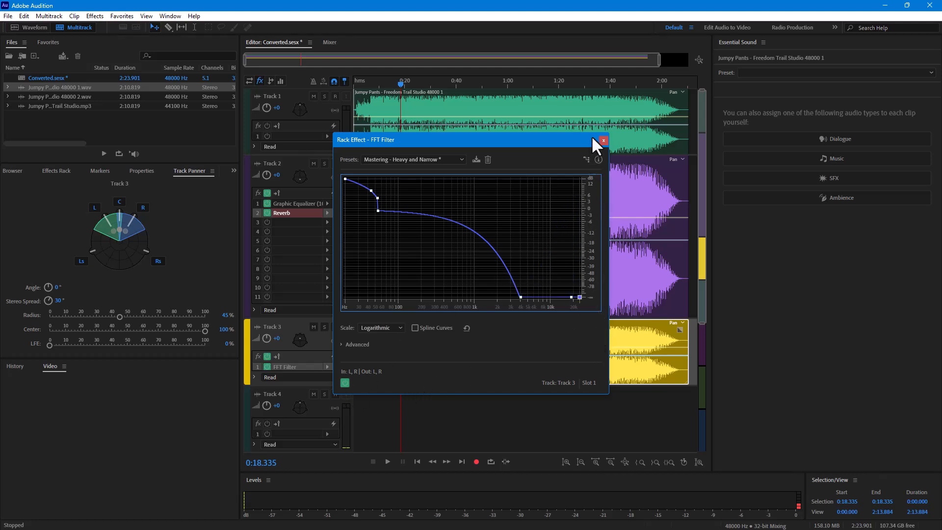
left_click(603, 141)
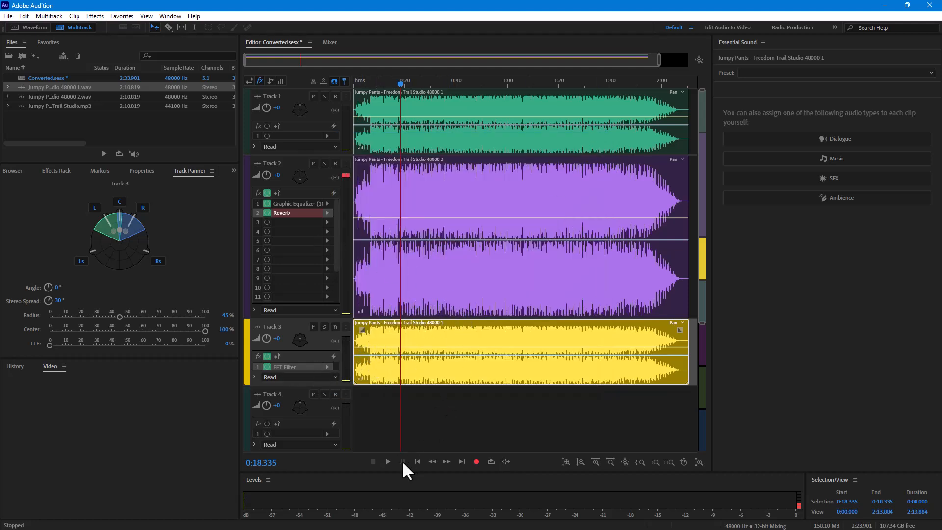
Play the three-track mix briefly from about 0:18 and stop playback.
left_click(387, 463)
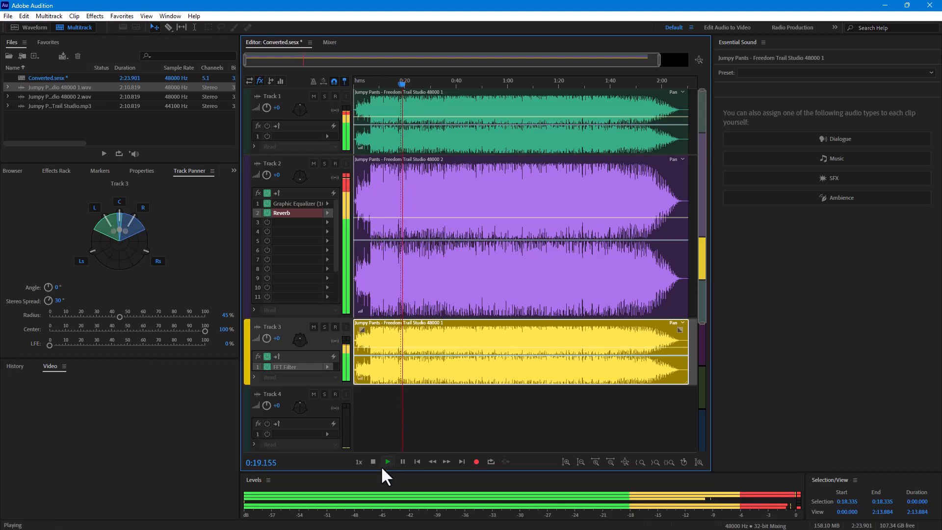
left_click(373, 462)
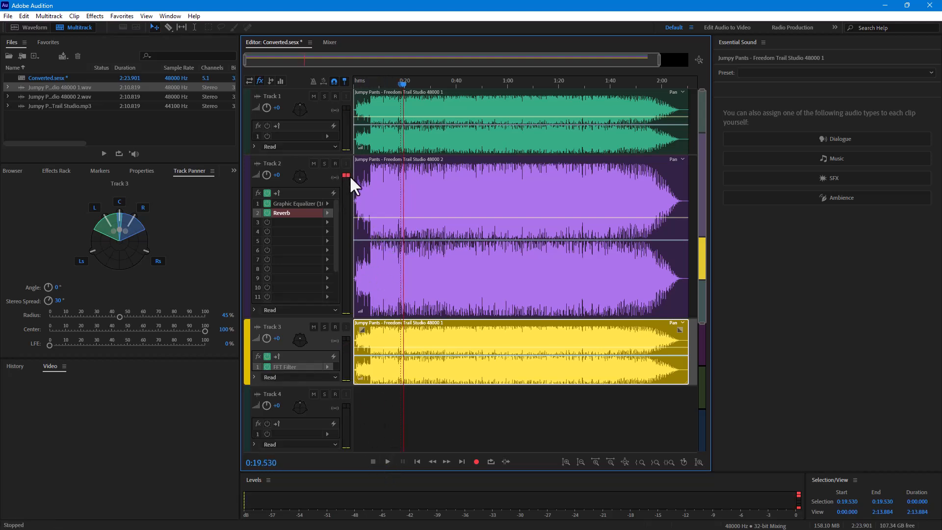
Lower the Track 2 fader to about -10.8 dB and the Track 3 fader to about -14.4 dB in the mixer.
left_click(329, 42)
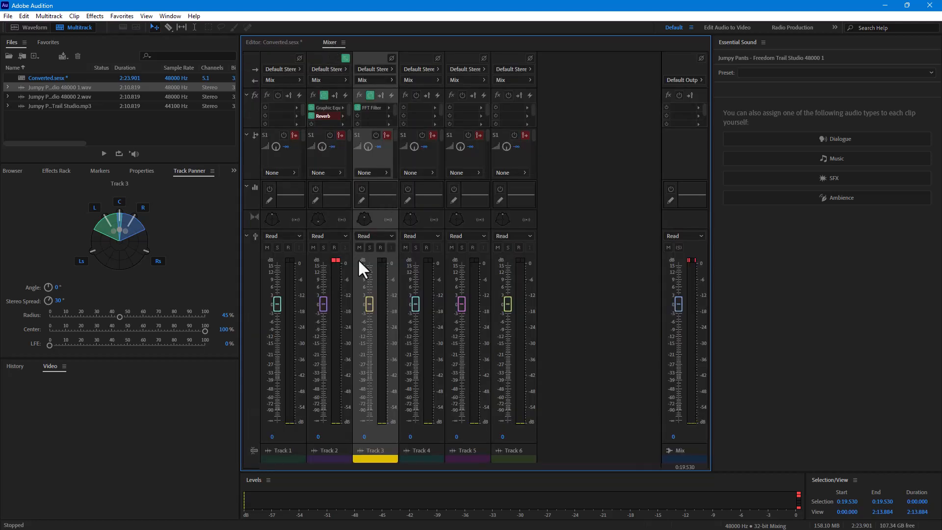
left_click_drag(321, 307, 319, 332)
left_click_drag(366, 305, 324, 337)
left_click(368, 341)
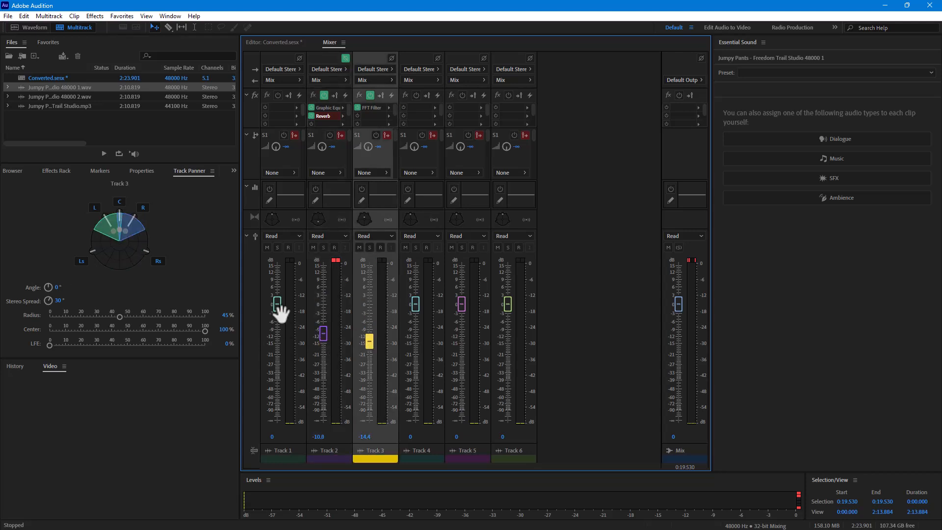
Review the surround panning of Tracks 1, 2 and 3 by selecting each track in the mixer.
left_click(278, 305)
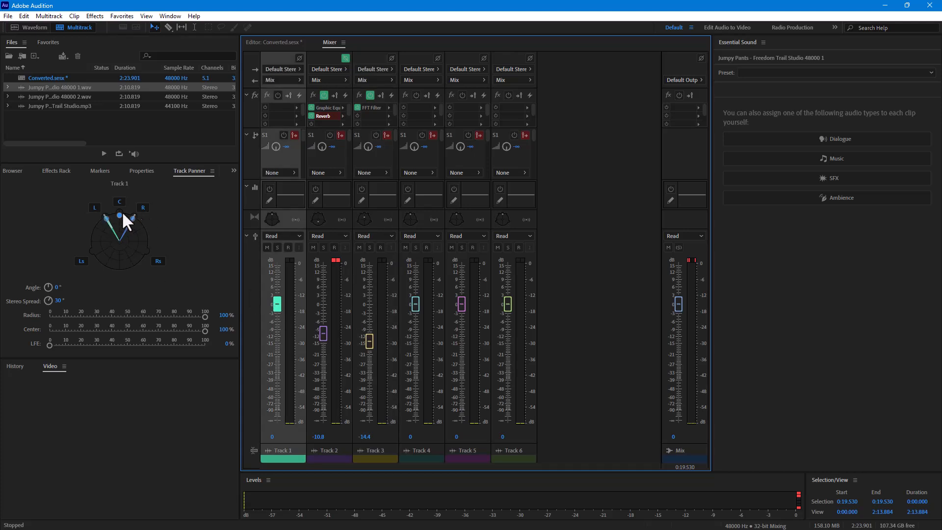
left_click(322, 333)
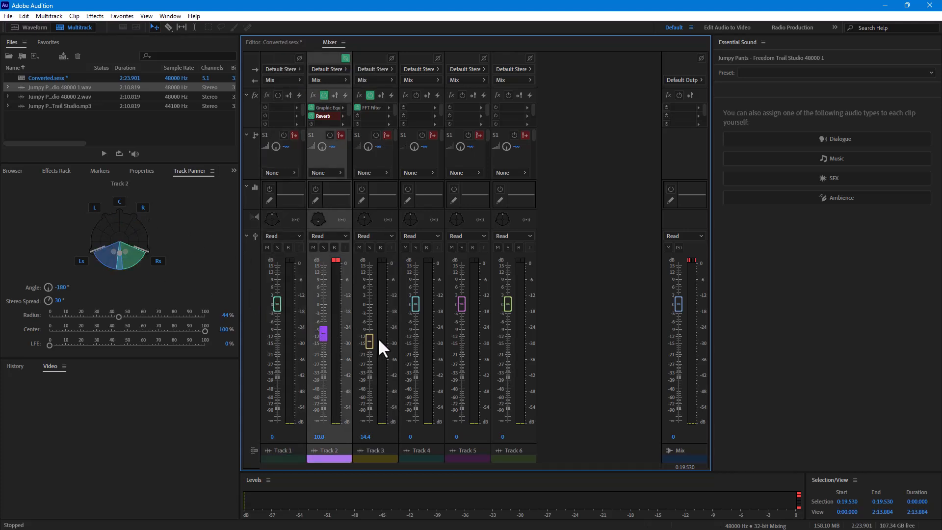
left_click(369, 341)
Return to the multitrack editor, play the rebalanced mix briefly from about 0:19 and stop playback.
left_click(282, 43)
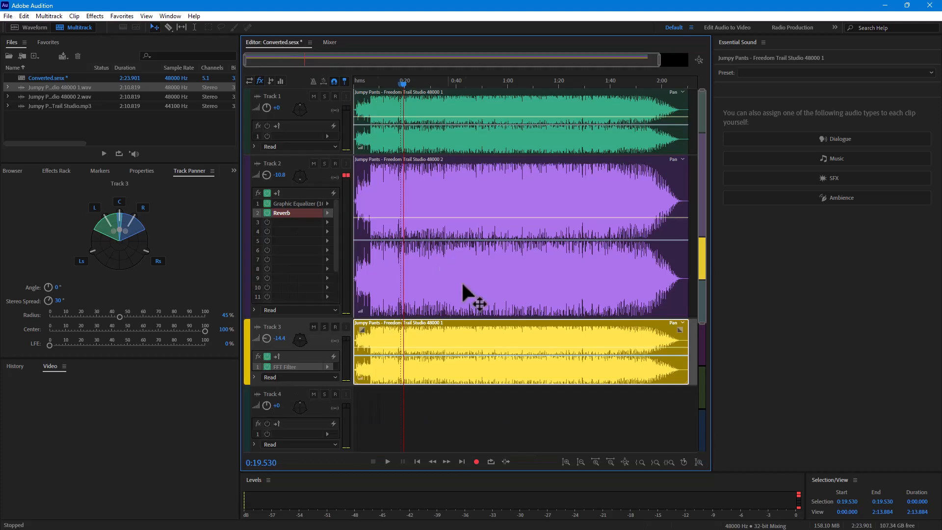
left_click(388, 462)
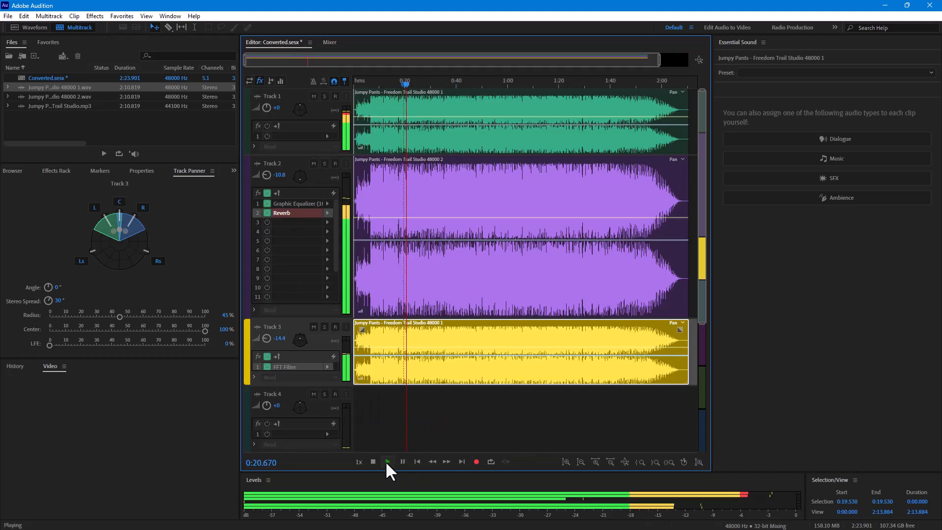
left_click(387, 463)
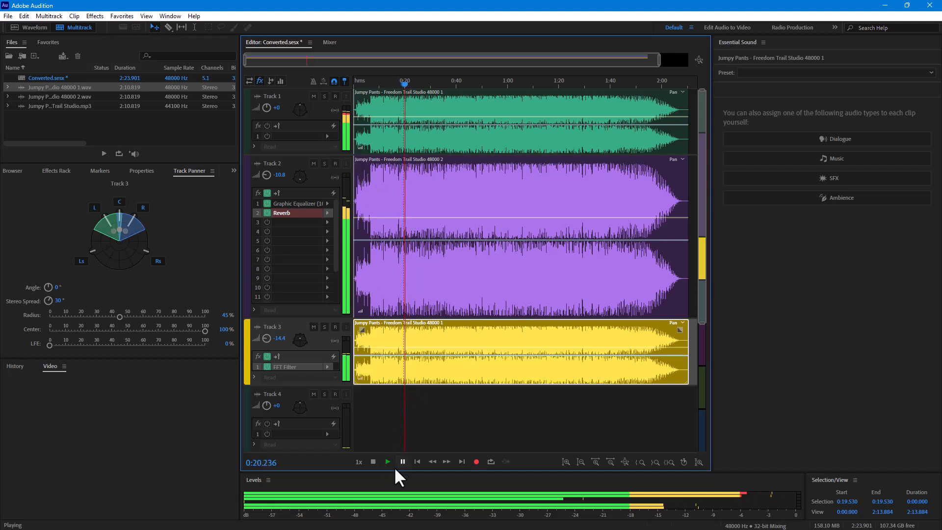
left_click(373, 464)
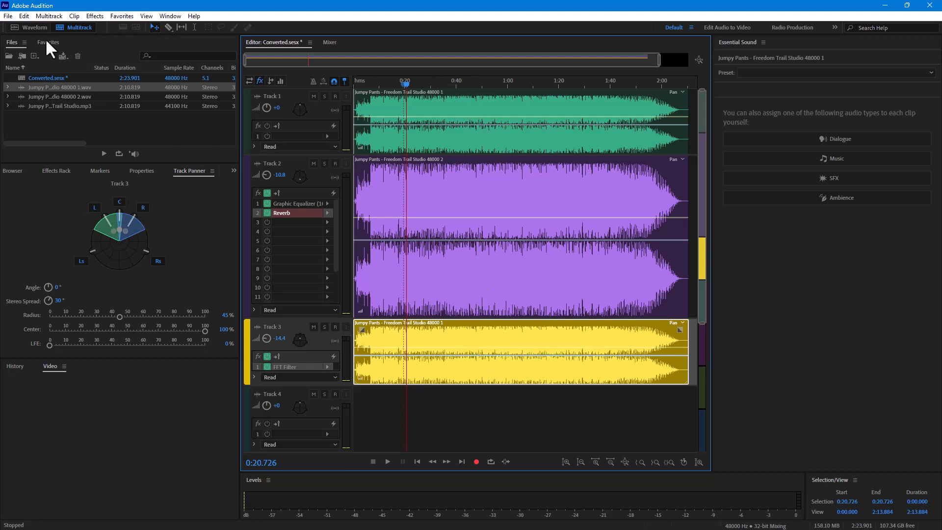
Set up a multitrack mixdown export of the entire session in Wave PCM format.
left_click(9, 17)
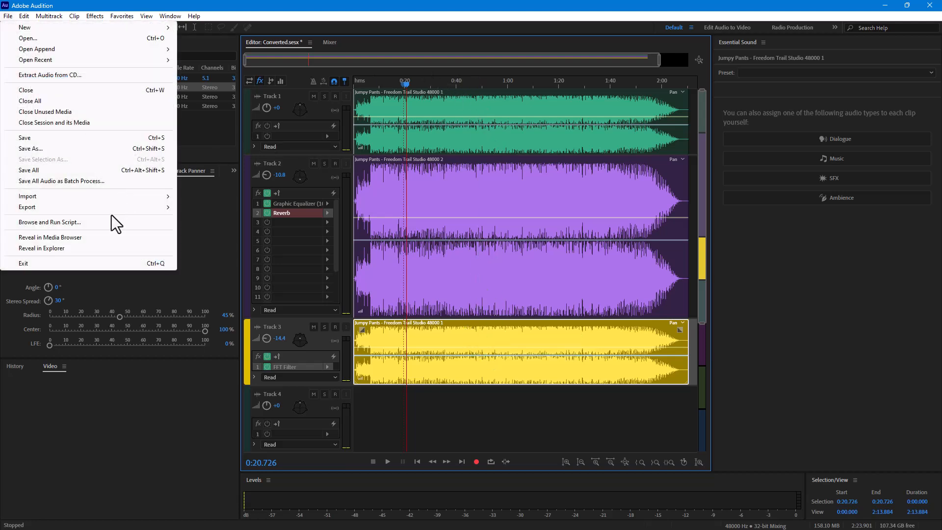
mouse_move(119, 211)
mouse_move(271, 259)
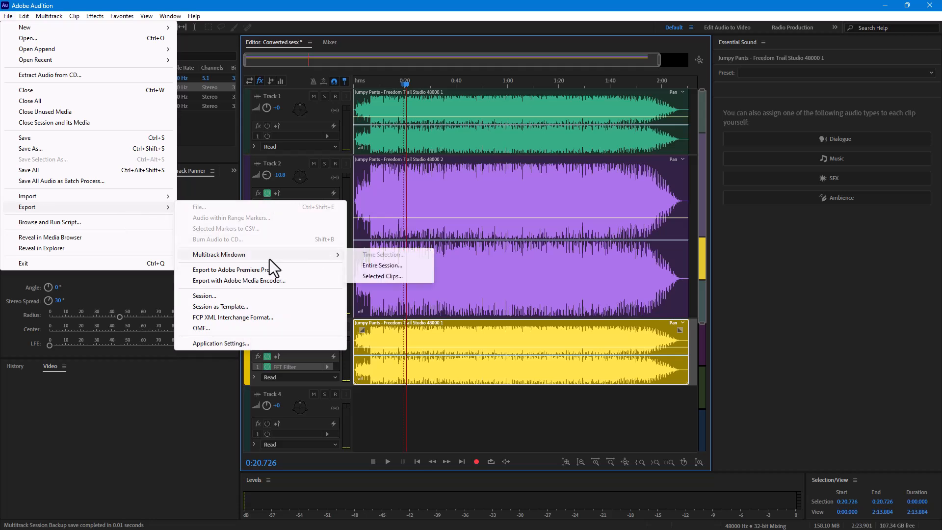
left_click(391, 266)
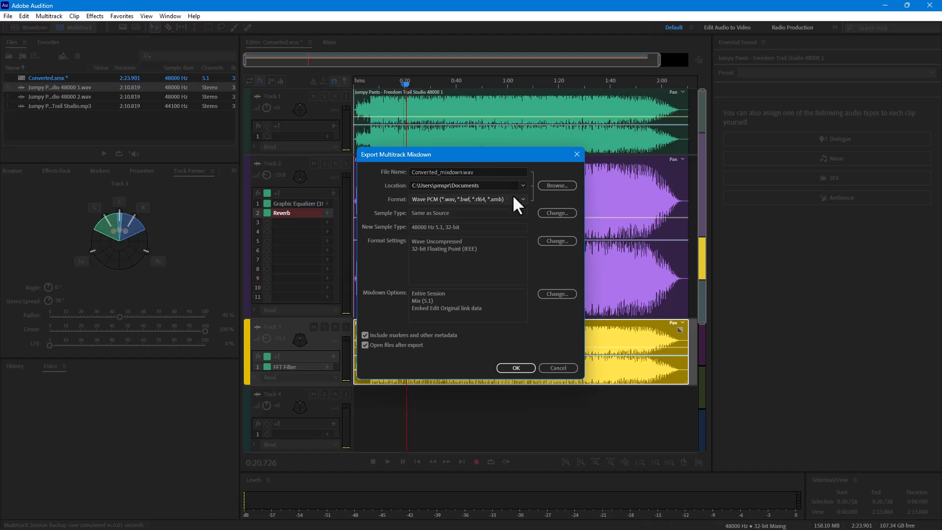
left_click(480, 202)
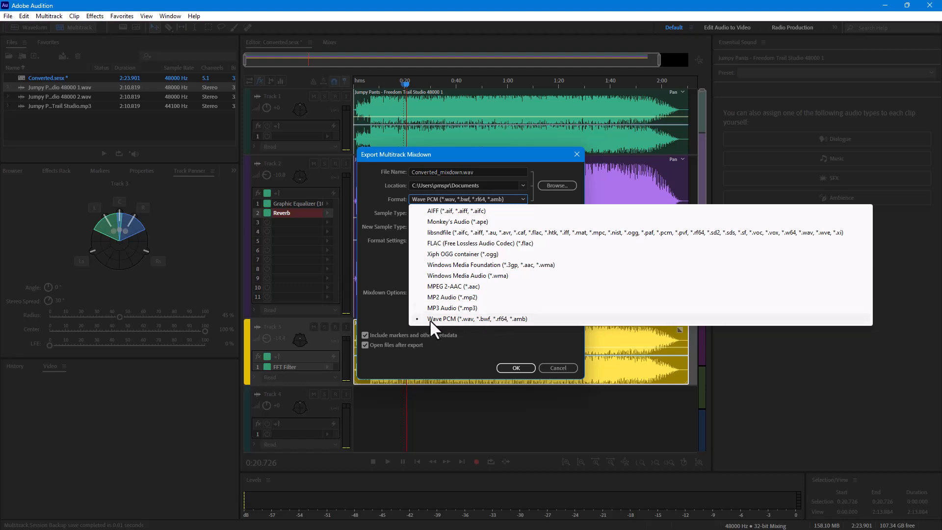
left_click(470, 319)
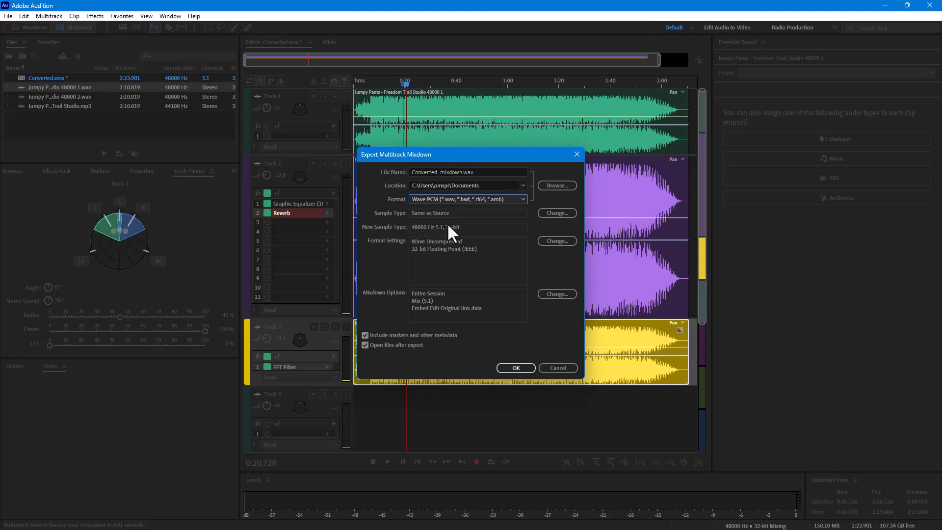
Choose the Desktop as the save location for Converted_mixdown.wav and export the mixdown.
left_click(548, 186)
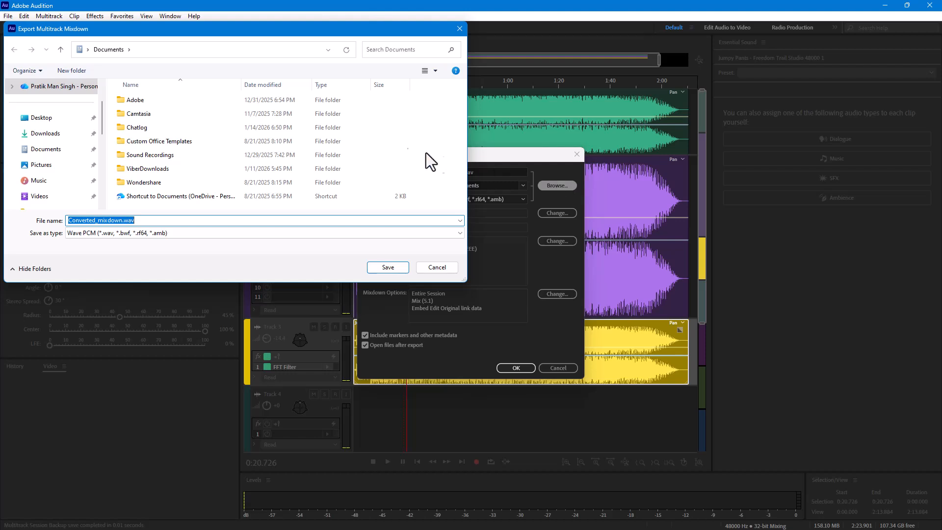
left_click(61, 118)
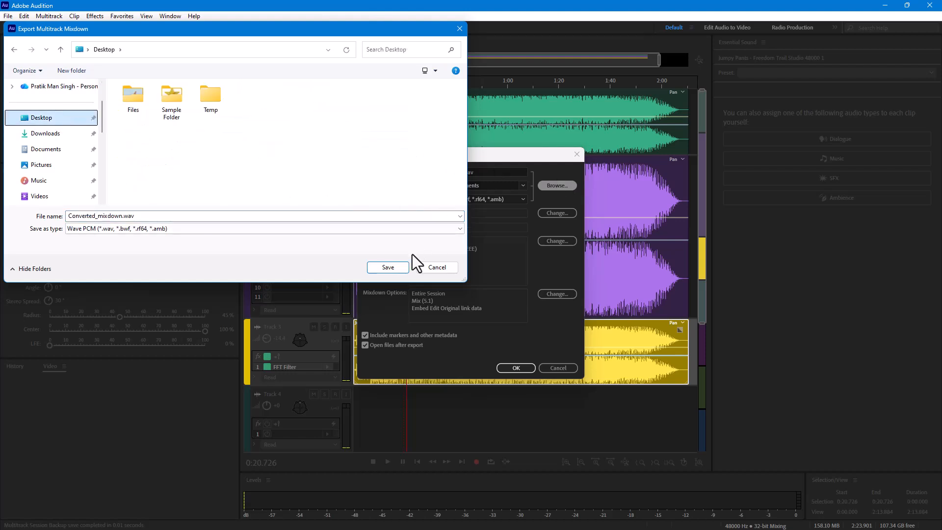
left_click(394, 269)
left_click(524, 368)
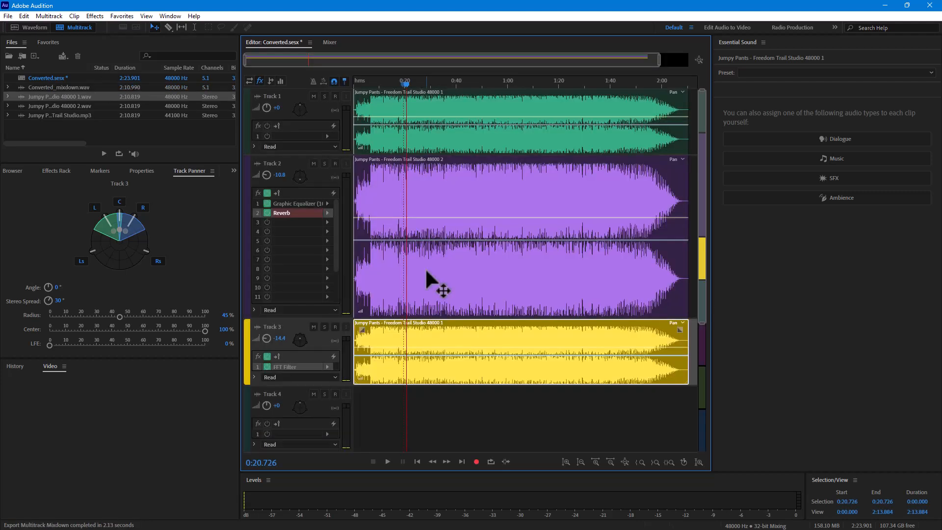
Shrink the application window to check the exported WAV file on the desktop, and maximize it again.
double_click(277, 7)
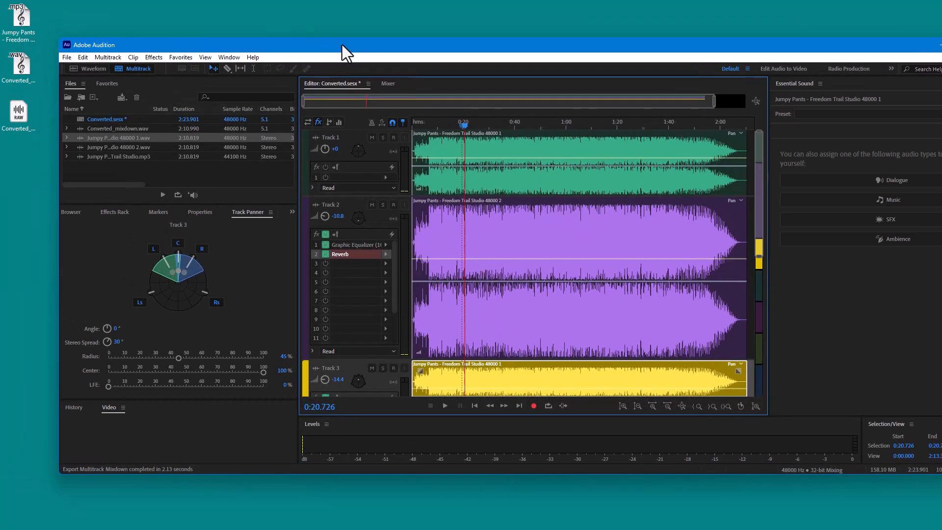
left_click(15, 129)
left_click(19, 66)
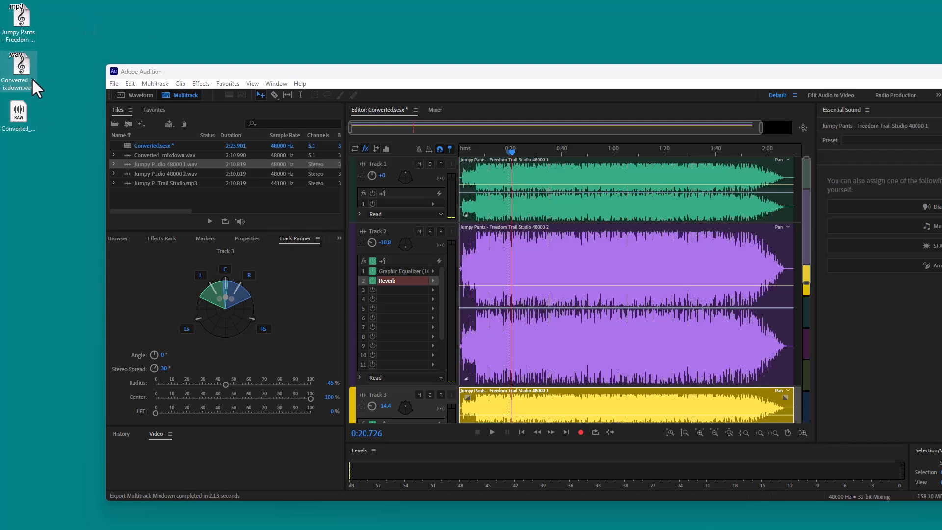
left_click(154, 177)
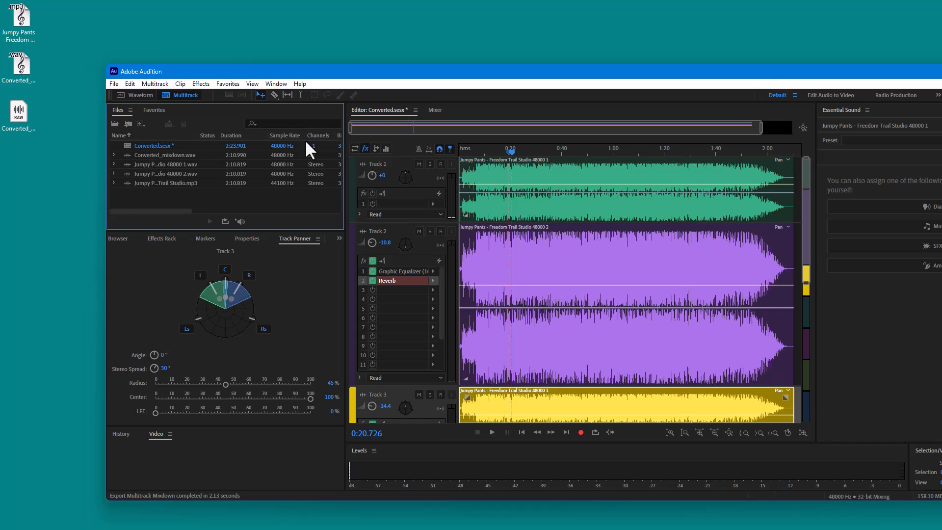
double_click(326, 72)
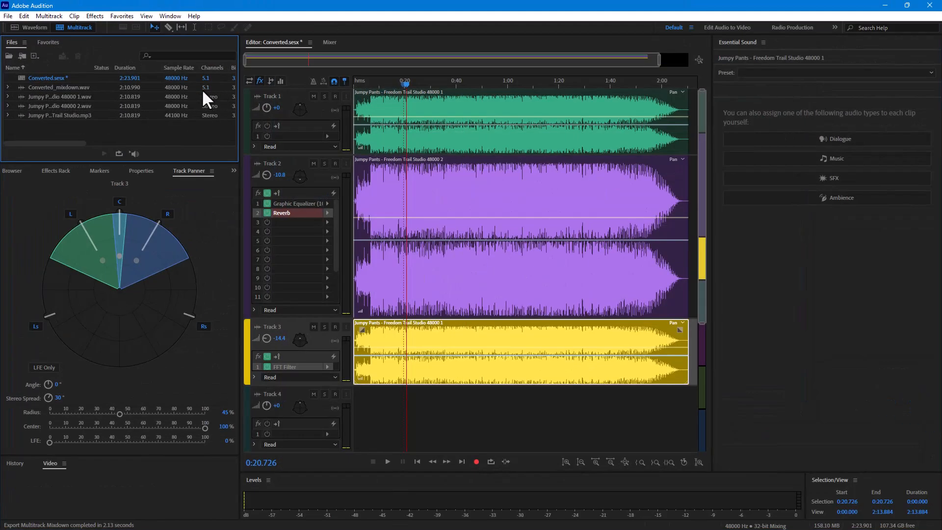
Open Converted_mixdown.wav in the waveform editor and examine its individual 5.1 channels.
double_click(49, 88)
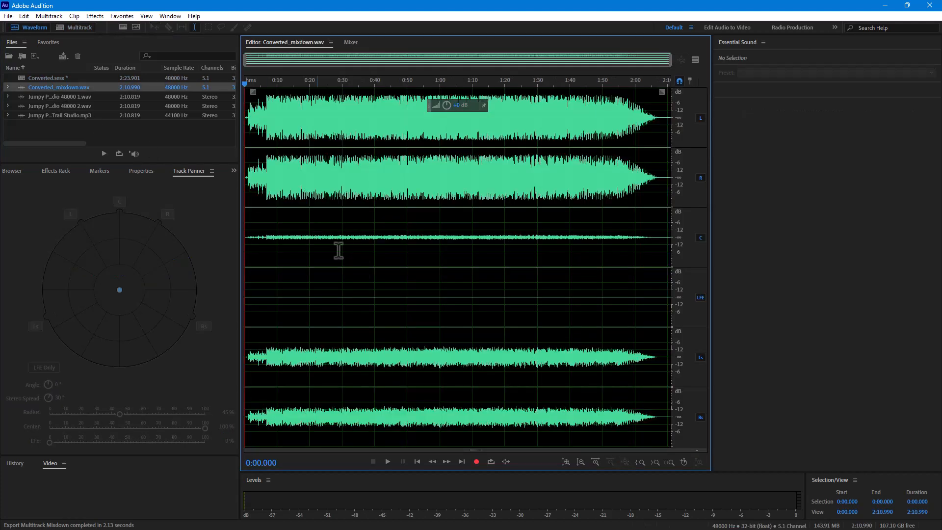
left_click_drag(293, 238, 395, 233)
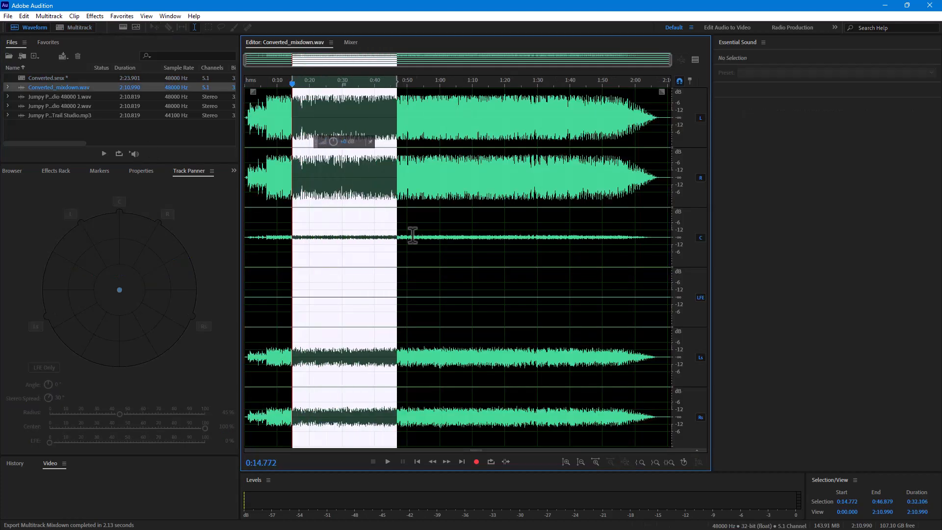
left_click(444, 230)
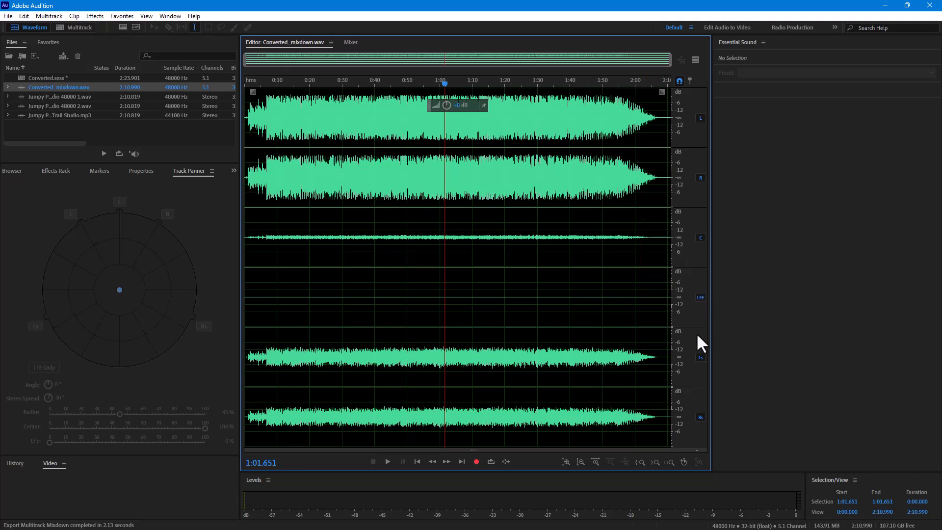